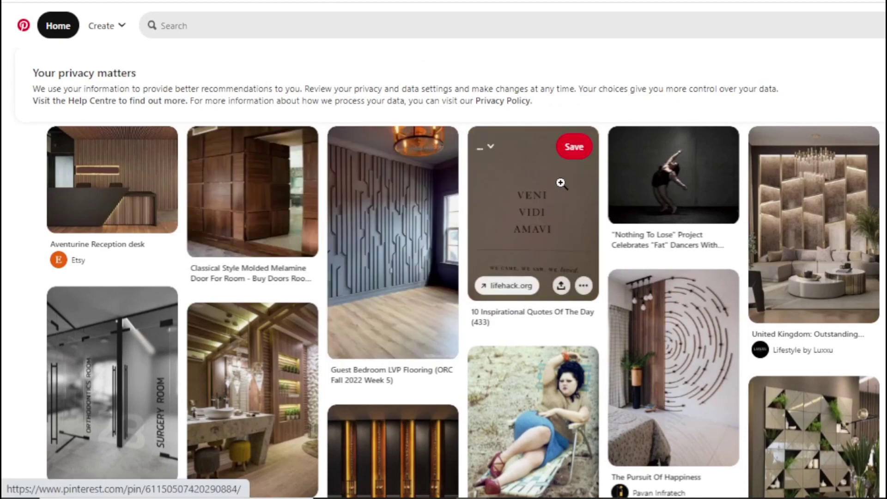
Scroll the Pinterest home feed and bring up the search box's recent searches dropdown.
{"action": "scroll", "coordinate": [563, 185], "scroll_direction": "down", "scroll_amount": 13}
{"action": "scroll", "coordinate": [564, 197], "scroll_direction": "down", "scroll_amount": 5}
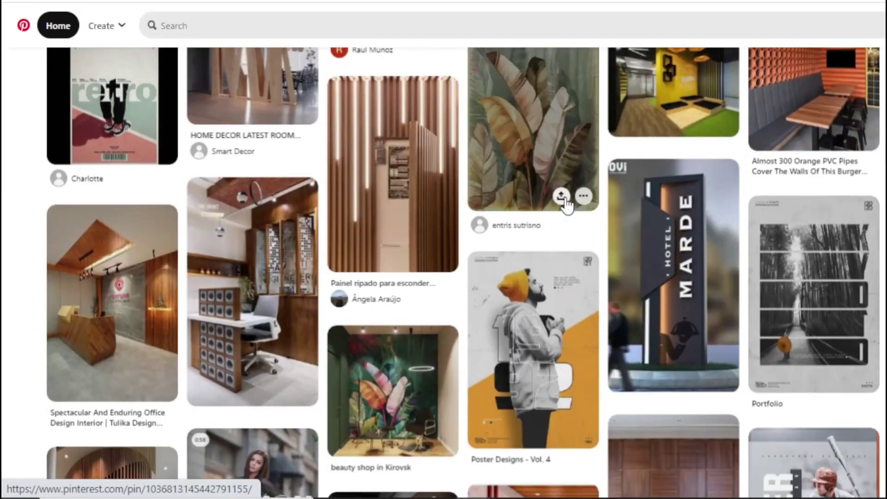
{"action": "scroll", "coordinate": [563, 189], "scroll_direction": "down", "scroll_amount": 5}
{"action": "scroll", "coordinate": [563, 187], "scroll_direction": "up", "scroll_amount": 20}
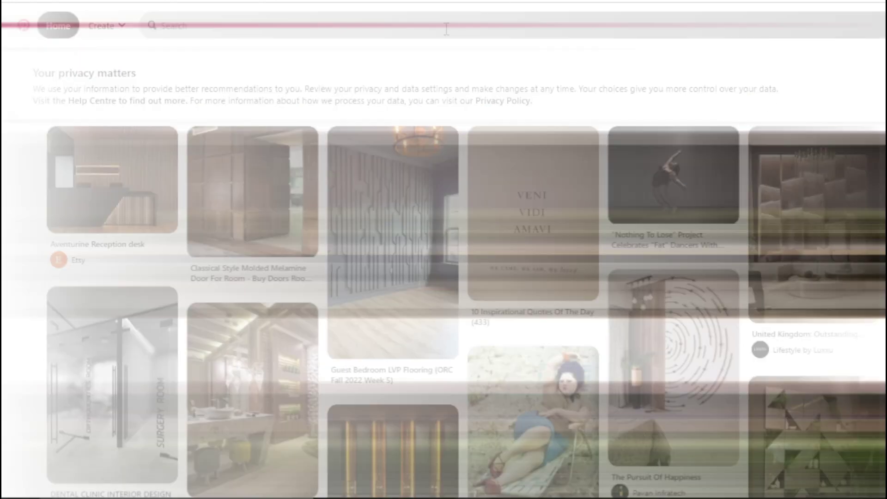
{"action": "left_click", "coordinate": [446, 27]}
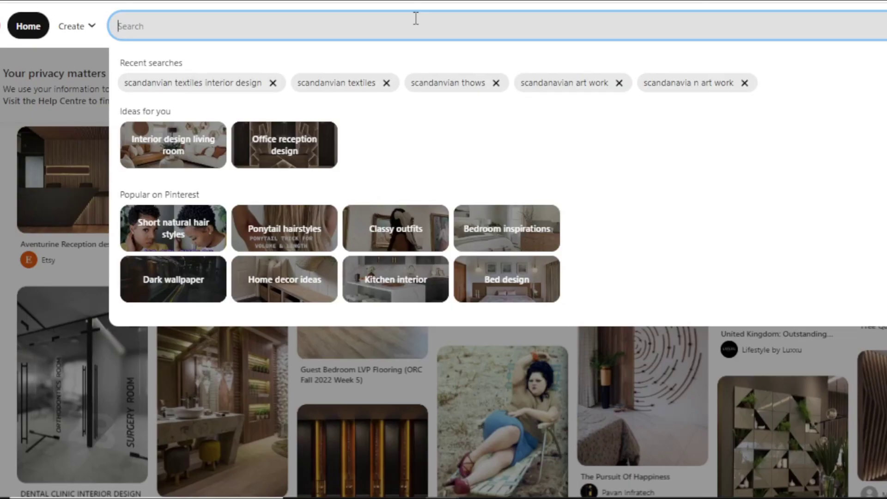
Search Pinterest for 'sofa' and open the Rivers Sofa pin.
{"action": "type", "text": "sofa"}
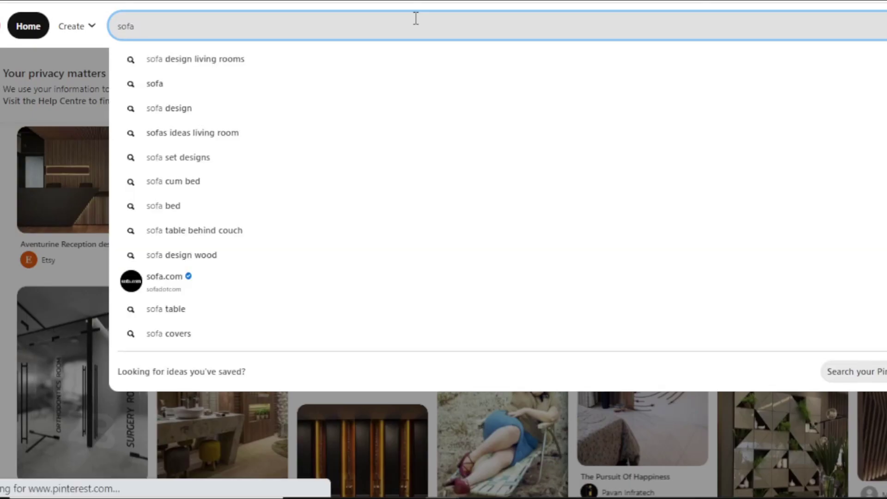
{"action": "key", "text": "Return"}
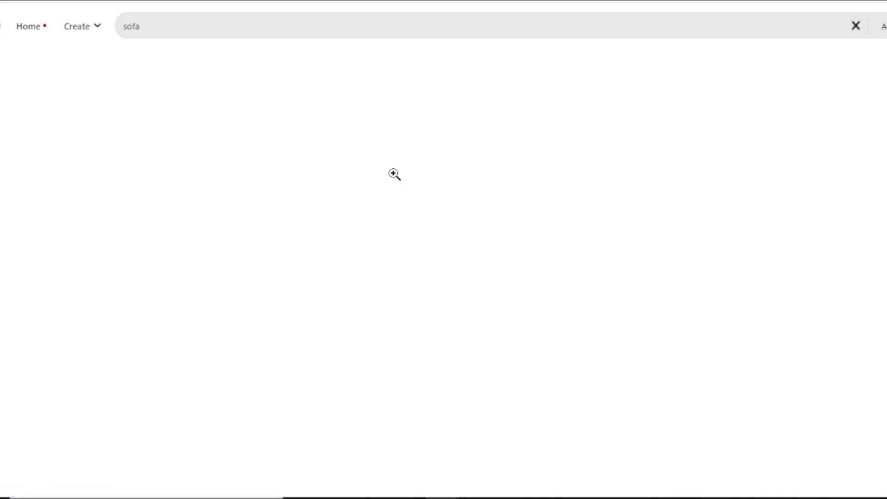
{"action": "scroll", "coordinate": [394, 175], "scroll_direction": "down", "scroll_amount": 3}
{"action": "scroll", "coordinate": [394, 174], "scroll_direction": "up", "scroll_amount": 3}
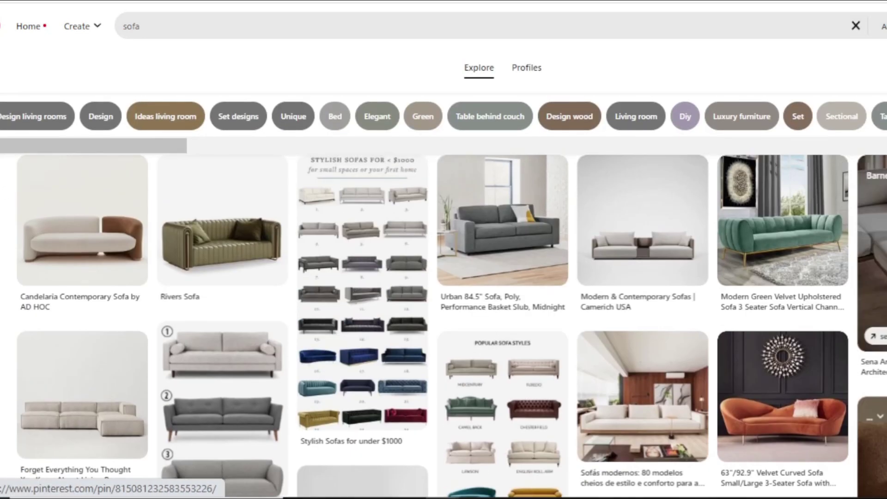
{"action": "scroll", "coordinate": [452, 324], "scroll_direction": "down", "scroll_amount": 2}
{"action": "scroll", "coordinate": [451, 323], "scroll_direction": "up", "scroll_amount": 2}
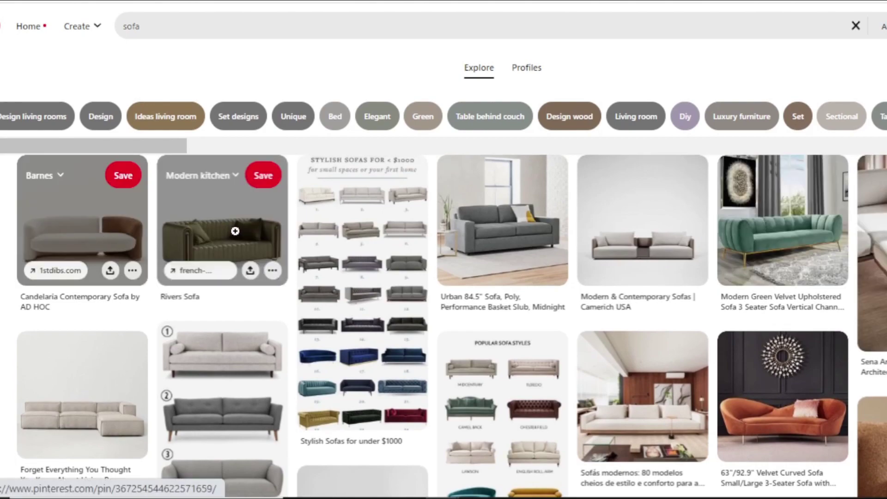
{"action": "left_click", "coordinate": [213, 226]}
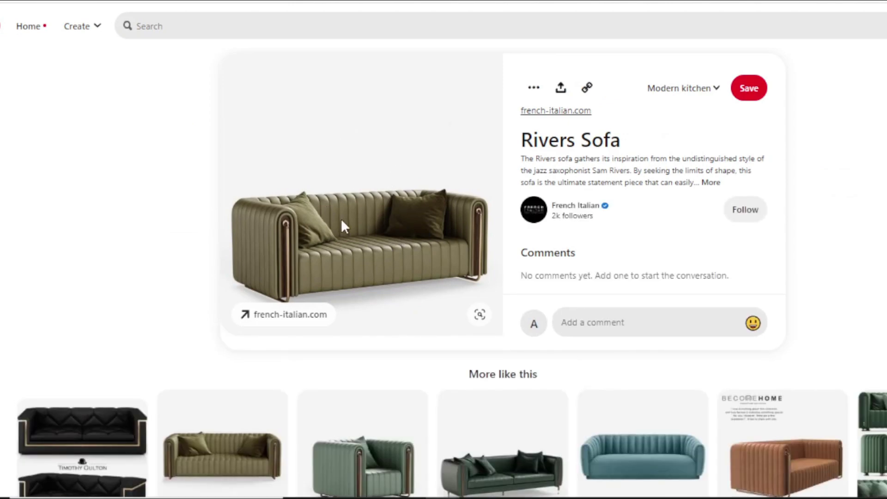
Save the Rivers Sofa image to the computer as sofa.jpg.
{"action": "scroll", "coordinate": [374, 236], "scroll_direction": "down", "scroll_amount": 6}
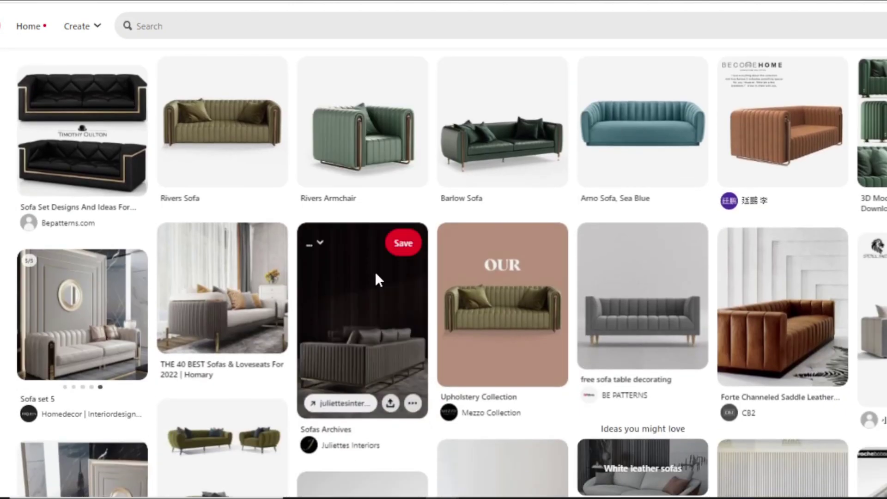
{"action": "scroll", "coordinate": [398, 277], "scroll_direction": "up", "scroll_amount": 6}
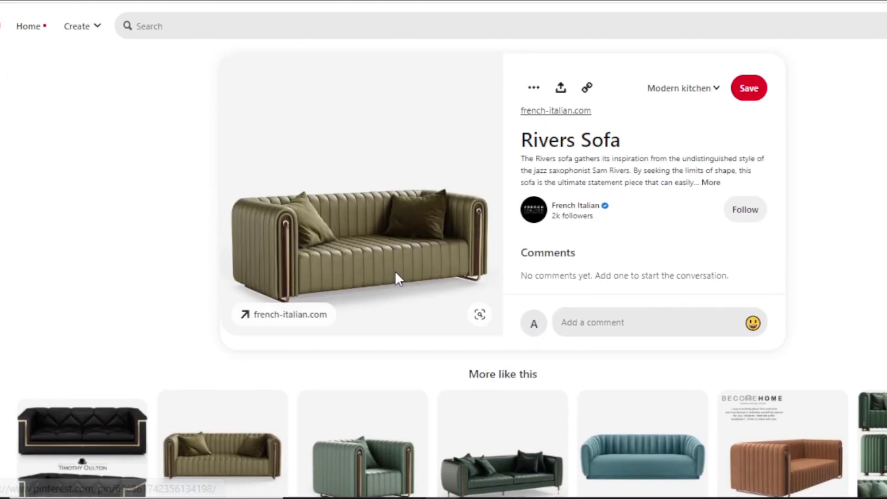
{"action": "right_click", "coordinate": [358, 185]}
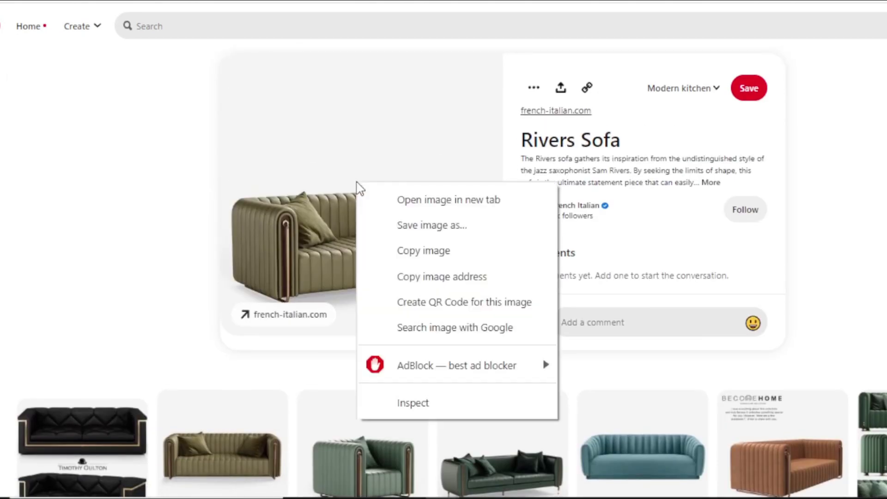
{"action": "left_click", "coordinate": [509, 225]}
{"action": "scroll", "coordinate": [458, 155], "scroll_direction": "down", "scroll_amount": 6}
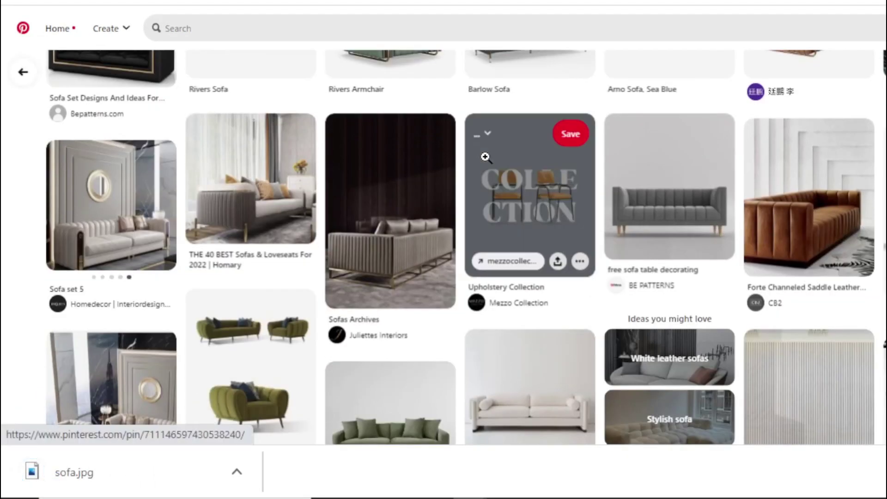
{"action": "scroll", "coordinate": [485, 156], "scroll_direction": "up", "scroll_amount": 6}
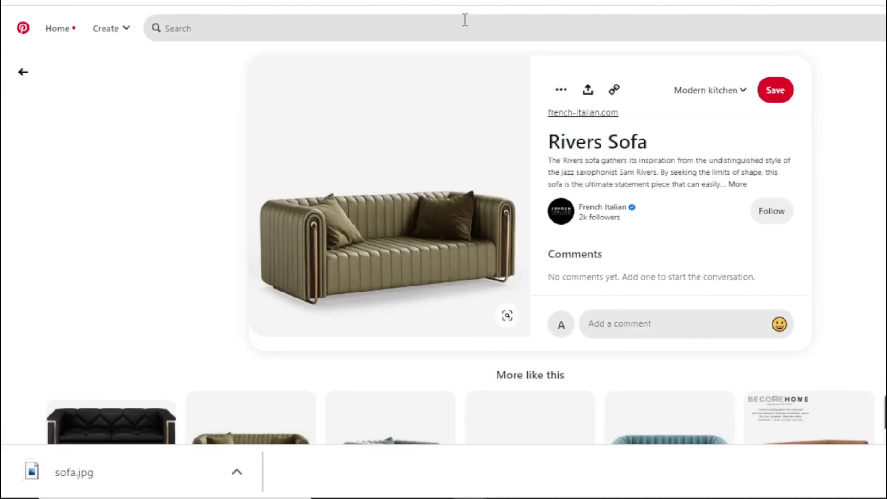
{"action": "left_click", "coordinate": [247, 28]}
Search 'area rug' and open the Safavieh Mirage Mir650d Beige Area Rug pin.
{"action": "type", "text": "ar"}
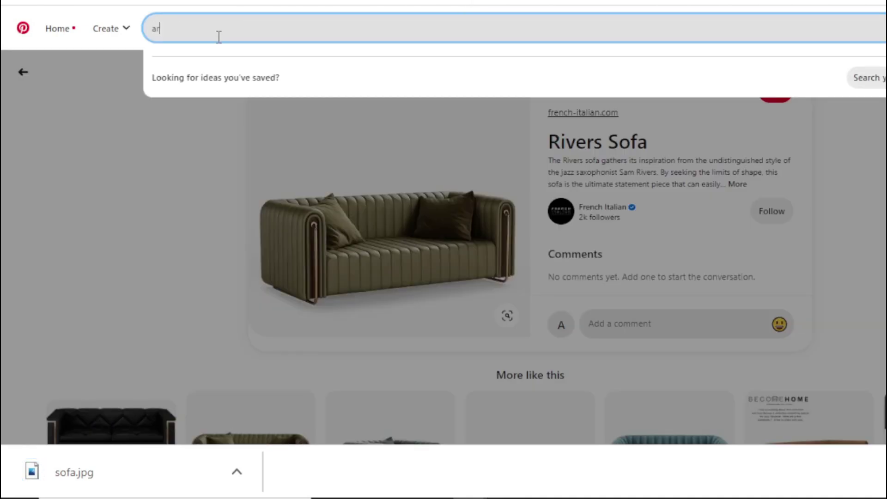
{"action": "type", "text": "ea rug"}
{"action": "key", "text": "Return"}
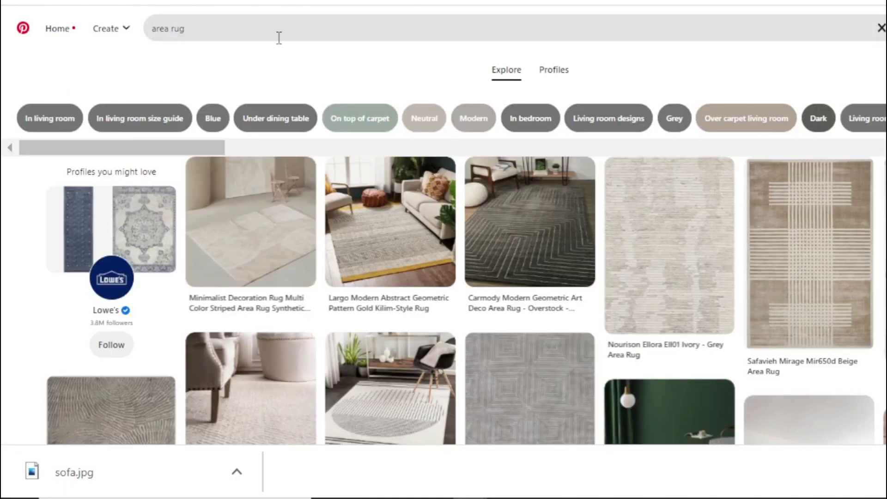
{"action": "scroll", "coordinate": [733, 174], "scroll_direction": "down", "scroll_amount": 4}
{"action": "scroll", "coordinate": [832, 240], "scroll_direction": "up", "scroll_amount": 4}
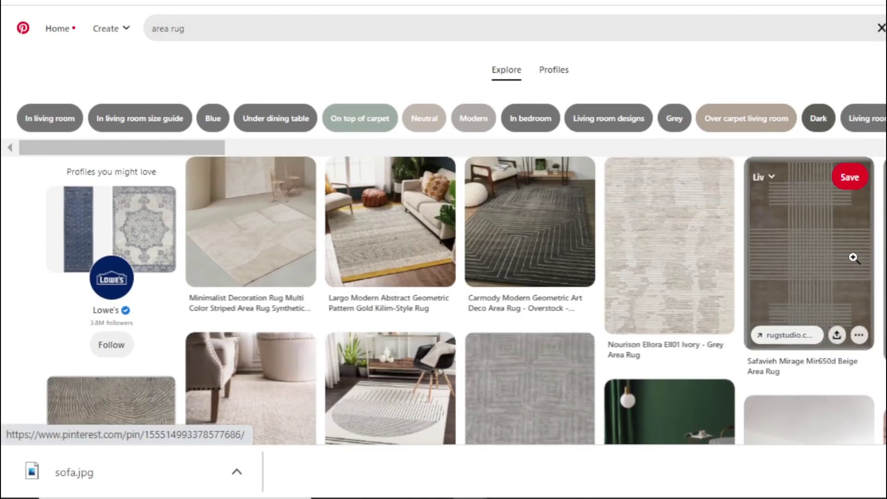
{"action": "left_click", "coordinate": [853, 258]}
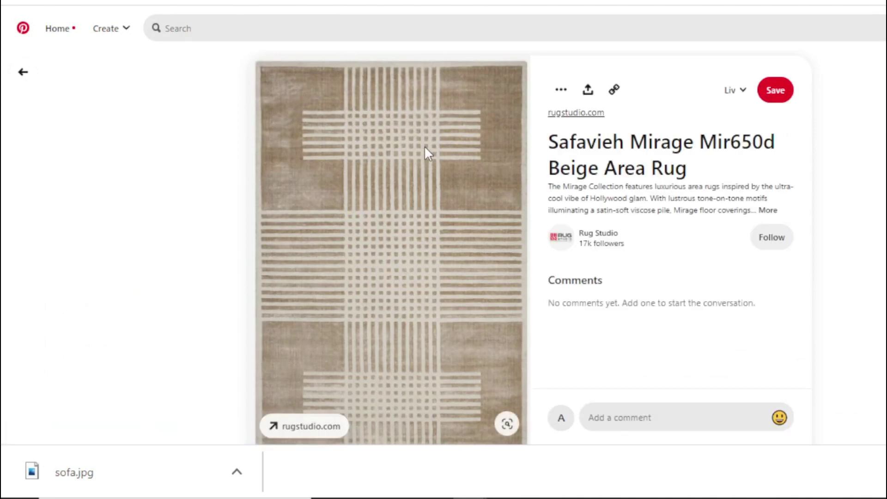
{"action": "left_click", "coordinate": [327, 27]}
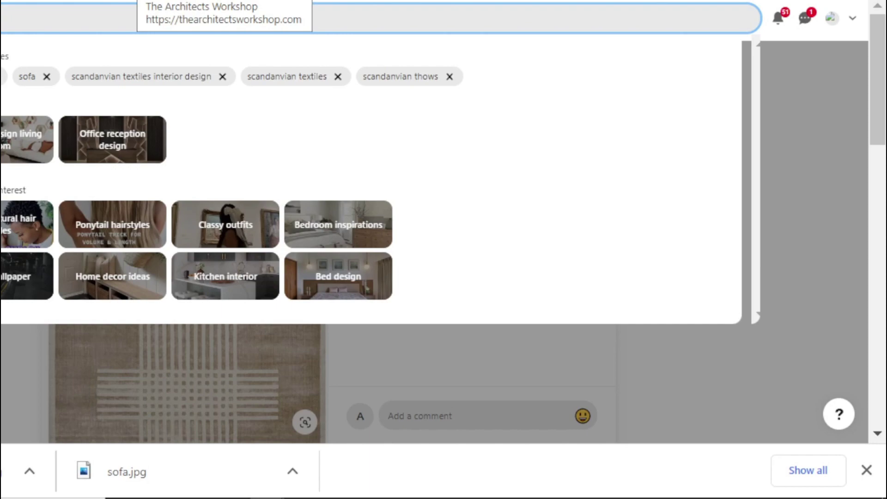
Paste in a planter search and open an indoor palm plant pin.
{"action": "key", "text": "ctrl+v"}
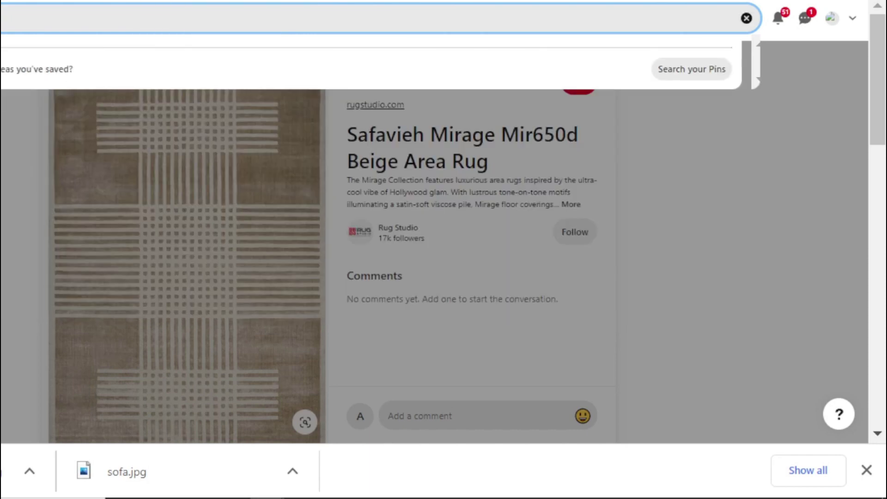
{"action": "key", "text": "Return"}
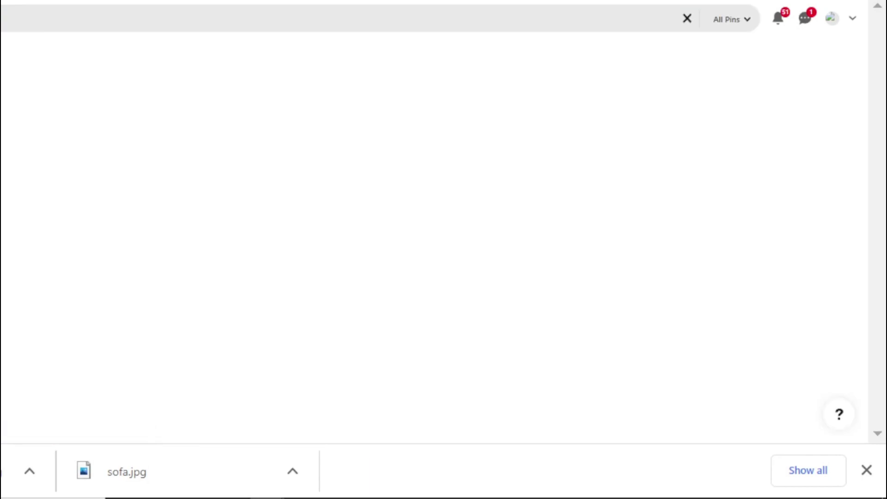
{"action": "scroll", "coordinate": [869, 259], "scroll_direction": "down", "scroll_amount": 4}
{"action": "scroll", "coordinate": [858, 270], "scroll_direction": "up", "scroll_amount": 4}
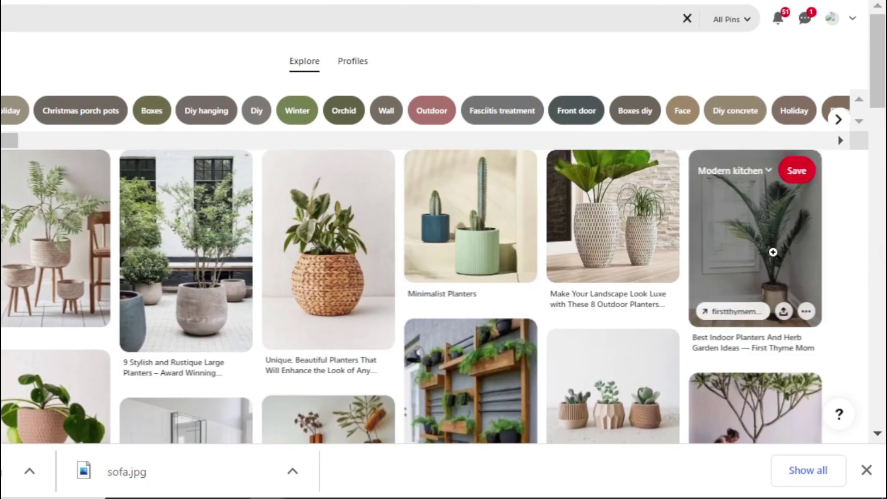
{"action": "left_click", "coordinate": [786, 274]}
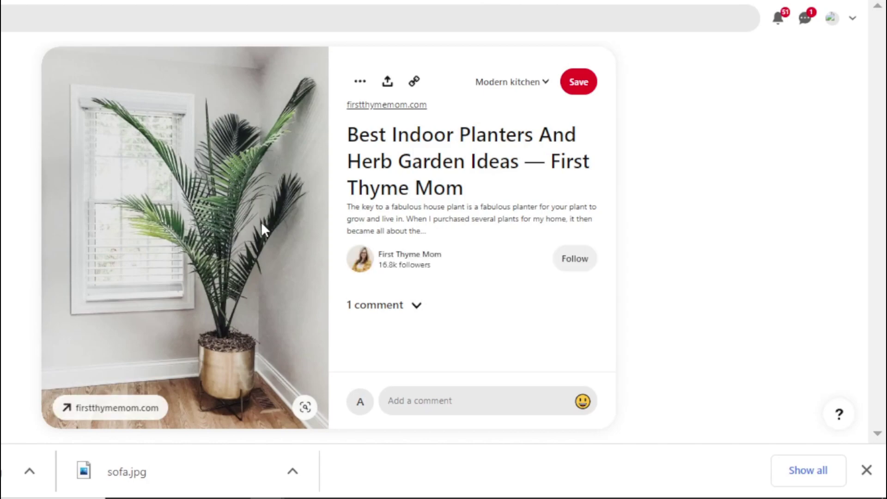
Open the RH Grand Faux Bird of Paradise Tree pin and save its image.
{"action": "scroll", "coordinate": [201, 246], "scroll_direction": "down", "scroll_amount": 2}
{"action": "scroll", "coordinate": [201, 246], "scroll_direction": "down", "scroll_amount": 5}
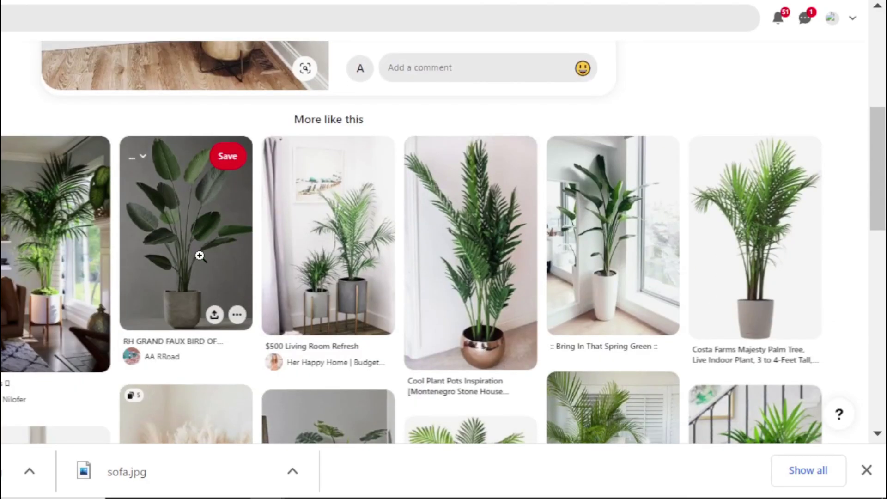
{"action": "left_click", "coordinate": [198, 259]}
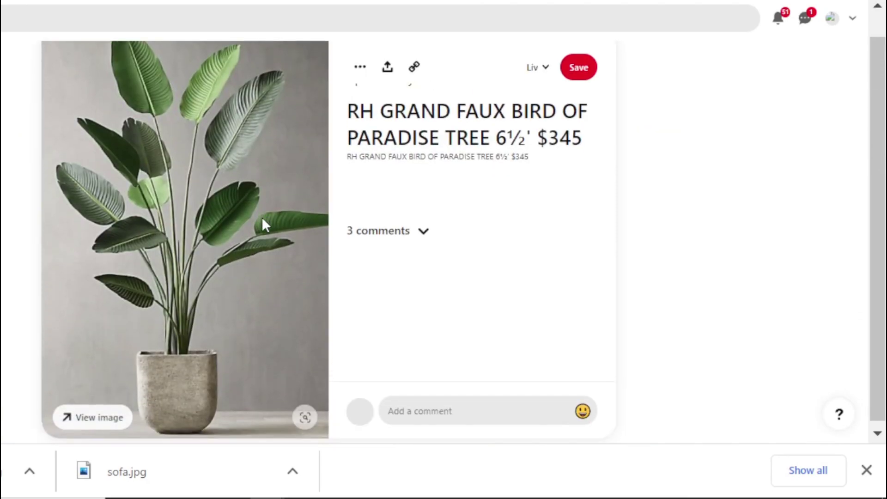
{"action": "scroll", "coordinate": [254, 210], "scroll_direction": "down", "scroll_amount": 2}
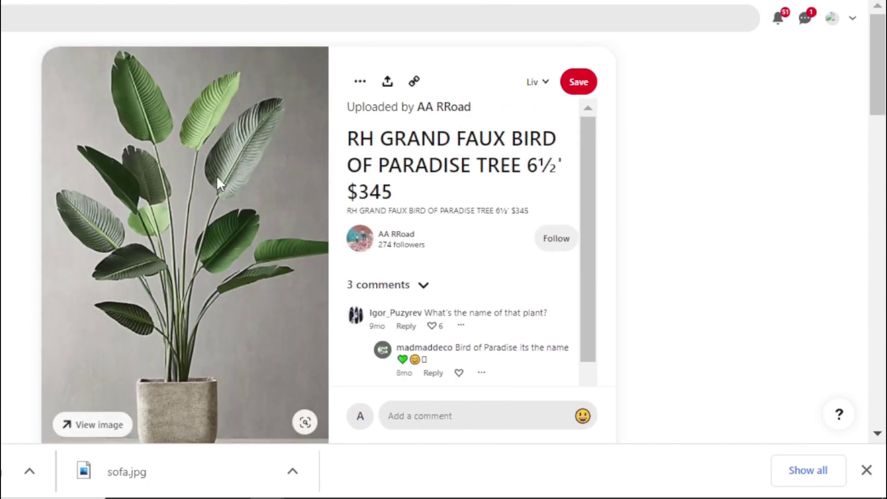
{"action": "right_click", "coordinate": [218, 179]}
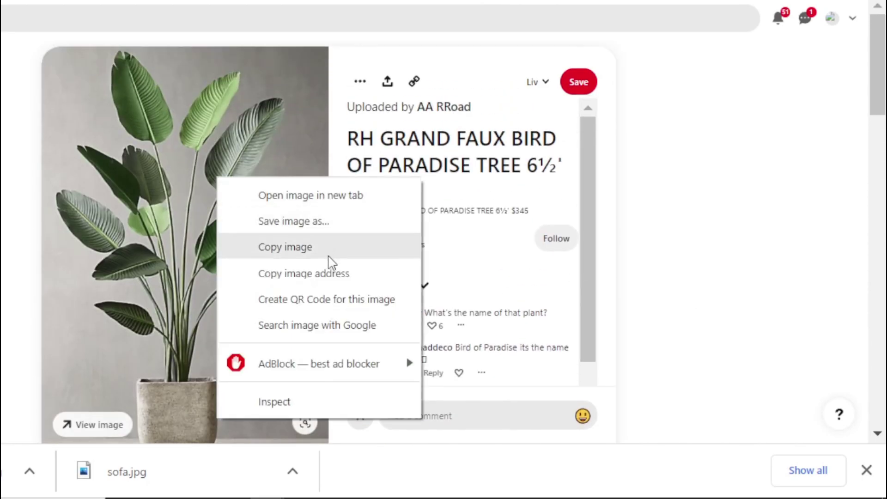
{"action": "left_click", "coordinate": [329, 229]}
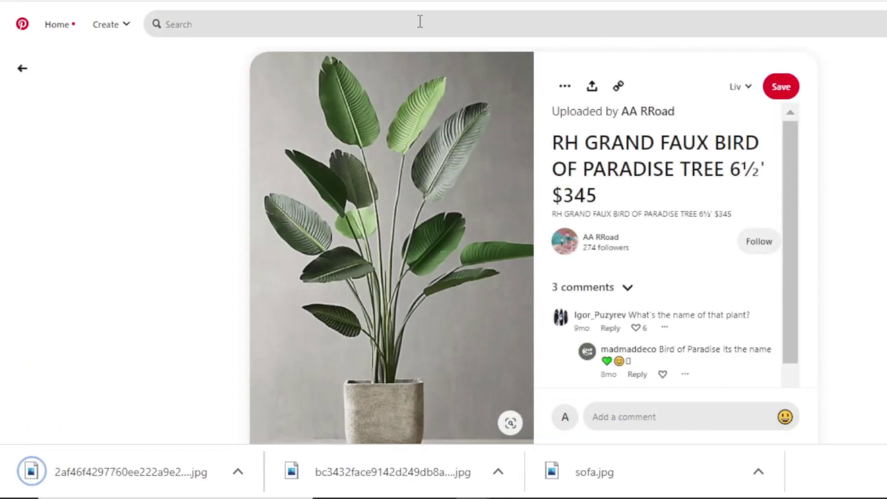
{"action": "scroll", "coordinate": [405, 115], "scroll_direction": "down", "scroll_amount": 10}
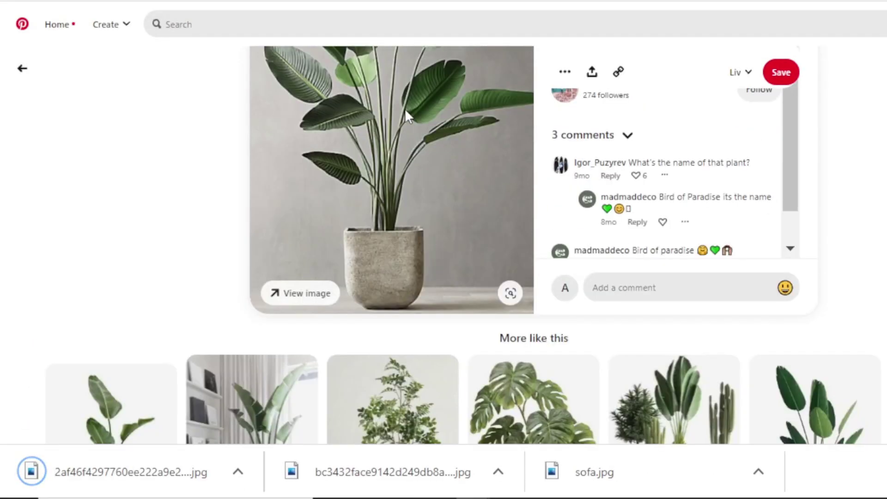
{"action": "scroll", "coordinate": [394, 107], "scroll_direction": "down", "scroll_amount": 5}
{"action": "scroll", "coordinate": [397, 102], "scroll_direction": "up", "scroll_amount": 15}
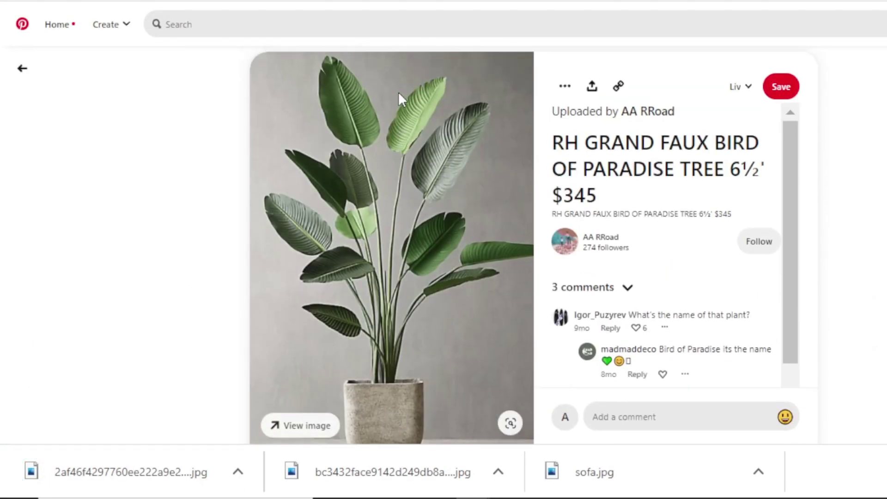
{"action": "left_click", "coordinate": [425, 18]}
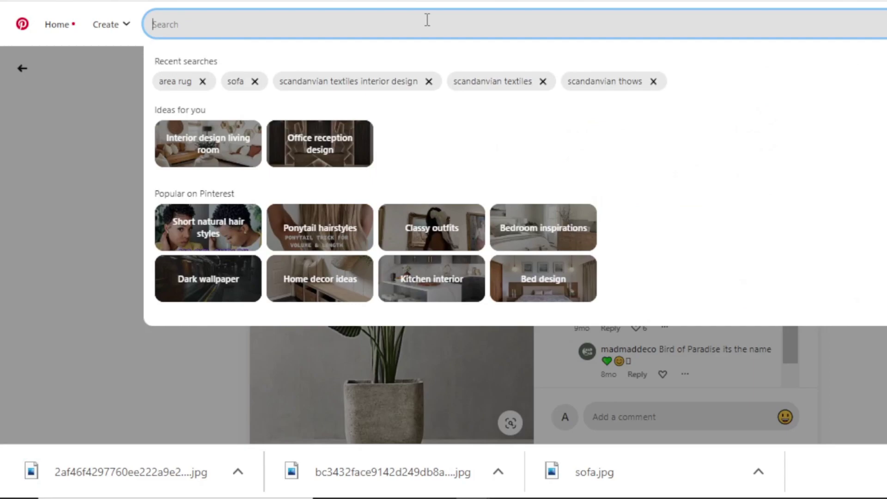
Search 'coffee table' and open the black dome-base Design table pin.
{"action": "type", "text": "coffe"}
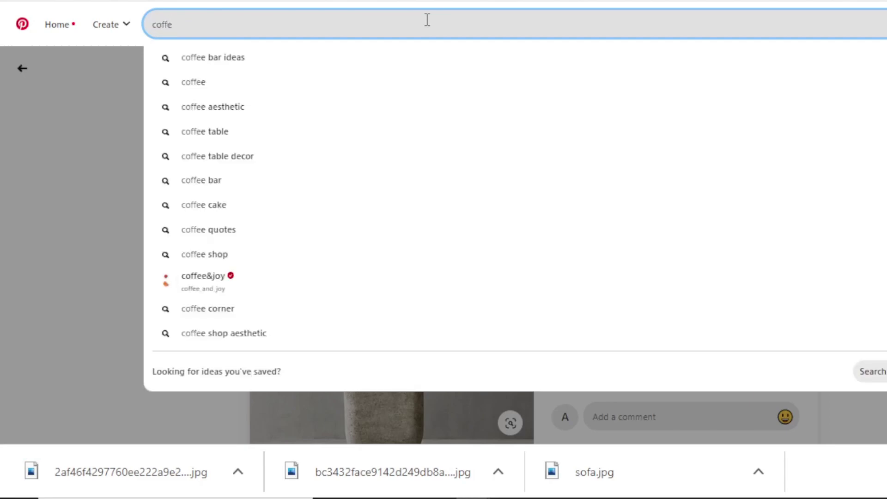
{"action": "type", "text": "e tab"}
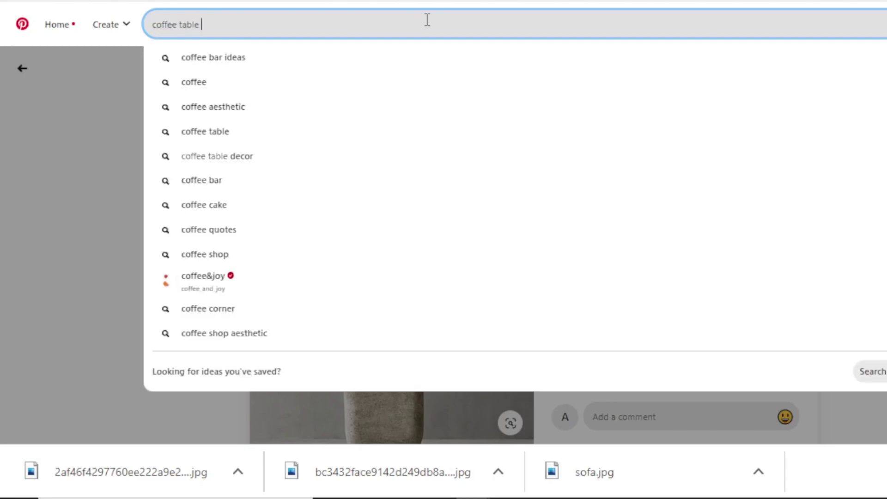
{"action": "type", "text": "le"}
{"action": "key", "text": "Return"}
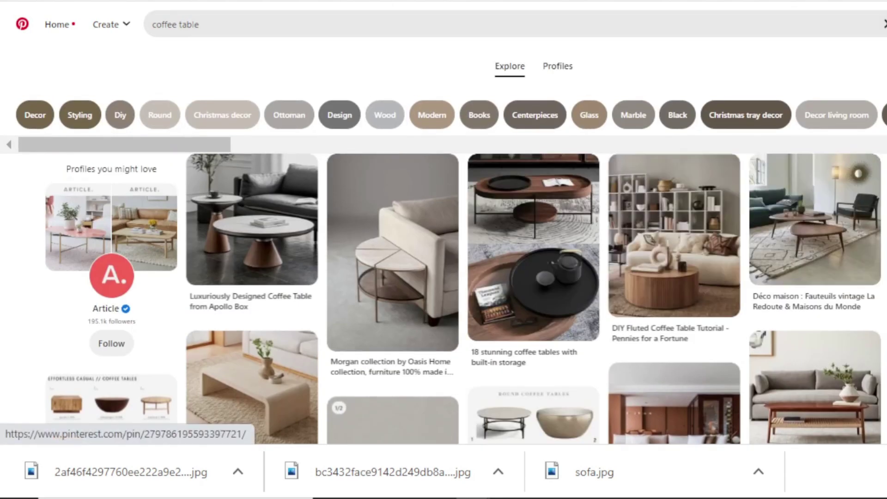
{"action": "scroll", "coordinate": [444, 286], "scroll_direction": "down", "scroll_amount": 5}
{"action": "scroll", "coordinate": [444, 287], "scroll_direction": "down", "scroll_amount": 5}
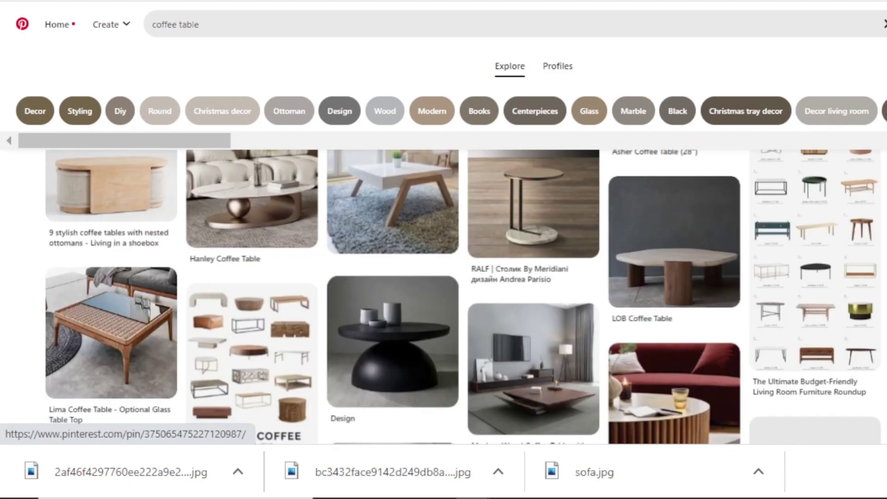
{"action": "scroll", "coordinate": [443, 296], "scroll_direction": "down", "scroll_amount": 3}
{"action": "scroll", "coordinate": [809, 319], "scroll_direction": "down", "scroll_amount": 5}
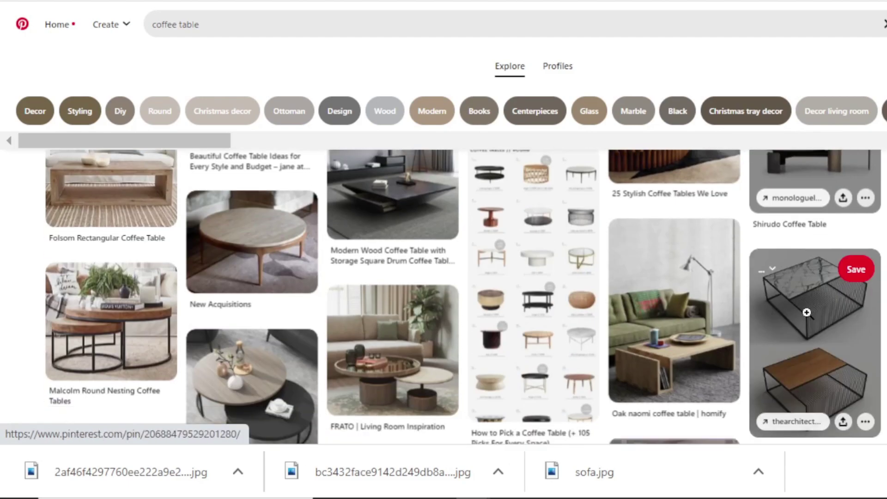
{"action": "scroll", "coordinate": [809, 319], "scroll_direction": "up", "scroll_amount": 5}
{"action": "left_click", "coordinate": [364, 250]}
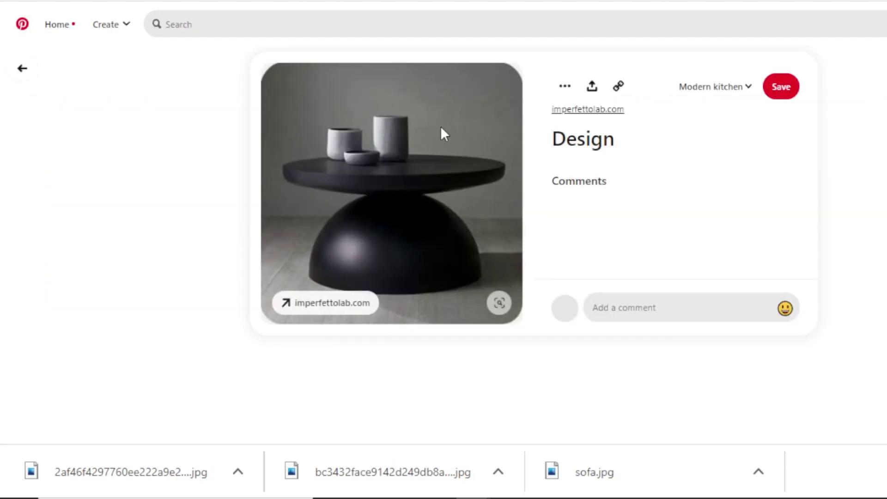
Save the black dome-base coffee table image as a JPG file.
{"action": "right_click", "coordinate": [438, 155]}
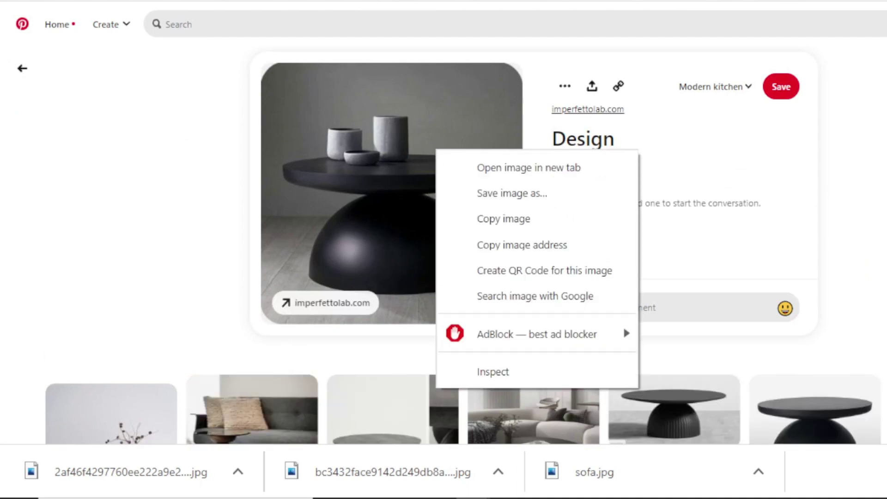
{"action": "key", "text": "Escape"}
{"action": "key", "text": "alt+Left"}
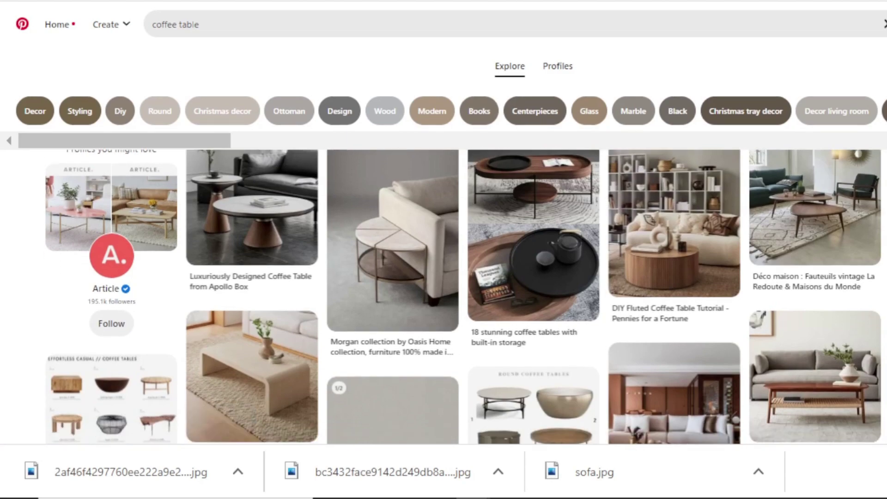
{"action": "left_click", "coordinate": [439, 330]}
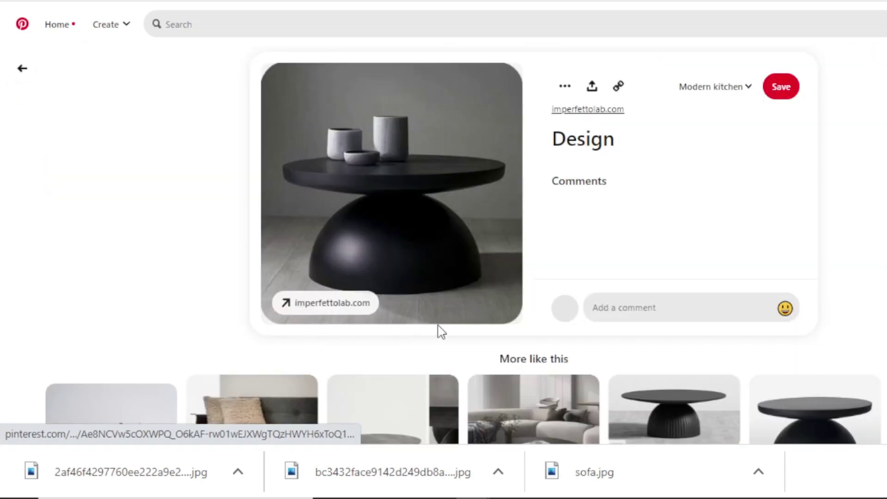
{"action": "scroll", "coordinate": [669, 231], "scroll_direction": "down", "scroll_amount": 7}
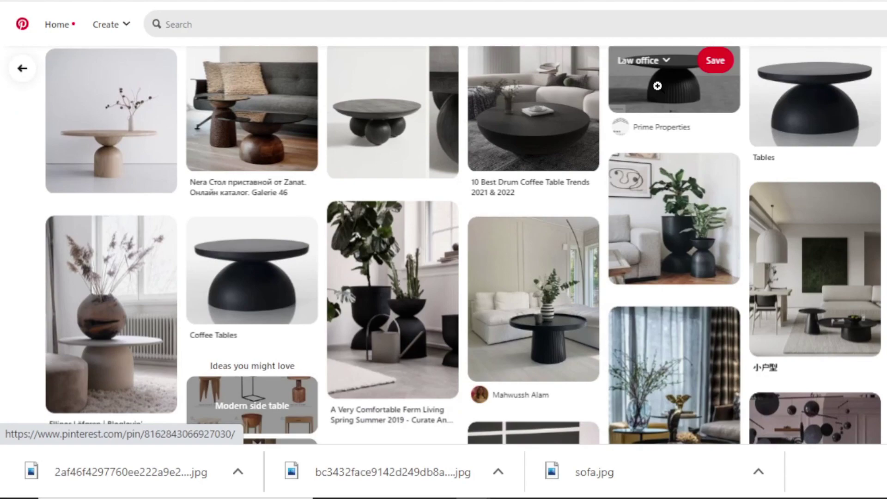
{"action": "scroll", "coordinate": [445, 190], "scroll_direction": "up", "scroll_amount": 7}
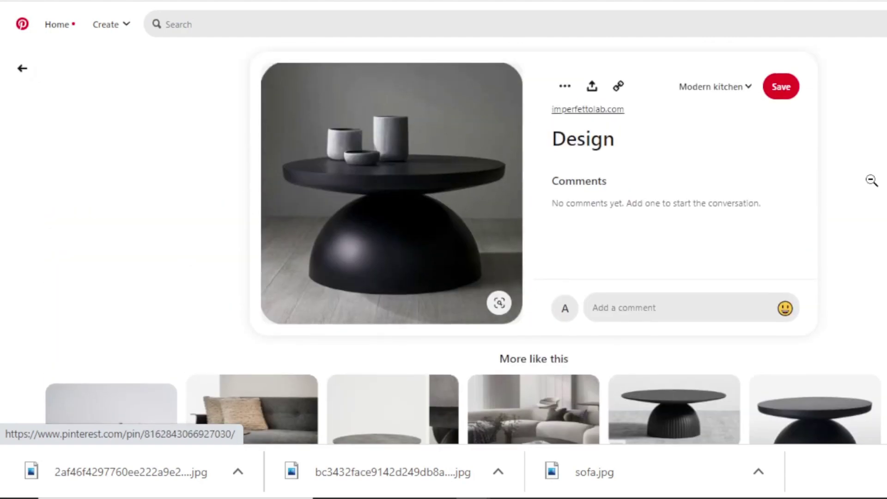
{"action": "right_click", "coordinate": [396, 166]}
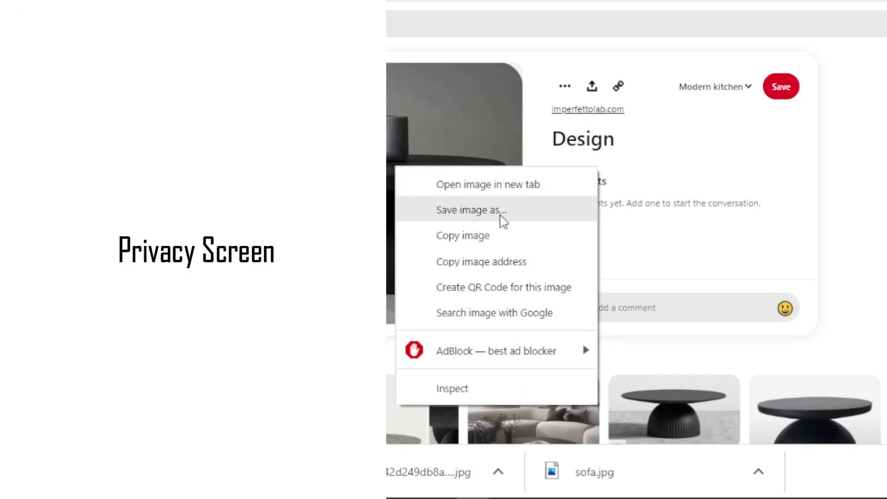
{"action": "left_click", "coordinate": [502, 212]}
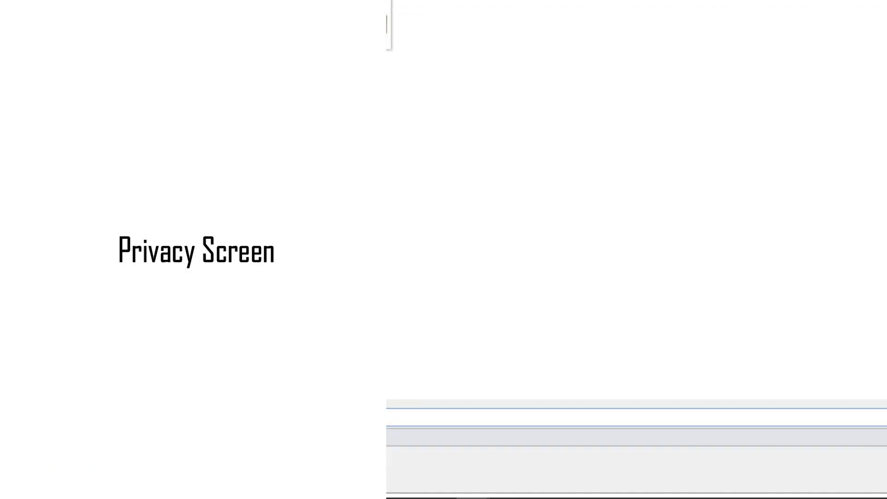
{"action": "key", "text": "Return"}
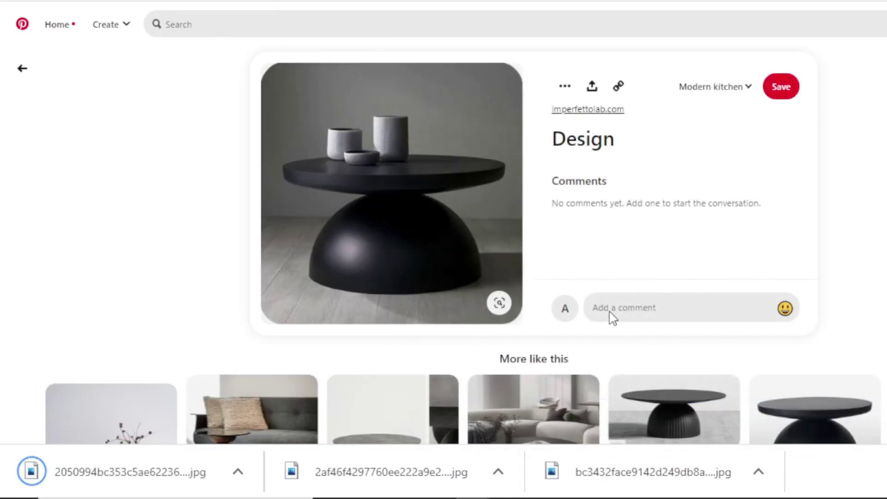
Browse related pins and open the glossy black mushroom-shaped lizhi side table pin.
{"action": "scroll", "coordinate": [463, 166], "scroll_direction": "down", "scroll_amount": 5}
{"action": "scroll", "coordinate": [481, 176], "scroll_direction": "up", "scroll_amount": 5}
{"action": "scroll", "coordinate": [759, 227], "scroll_direction": "down", "scroll_amount": 10}
{"action": "scroll", "coordinate": [758, 227], "scroll_direction": "up", "scroll_amount": 8}
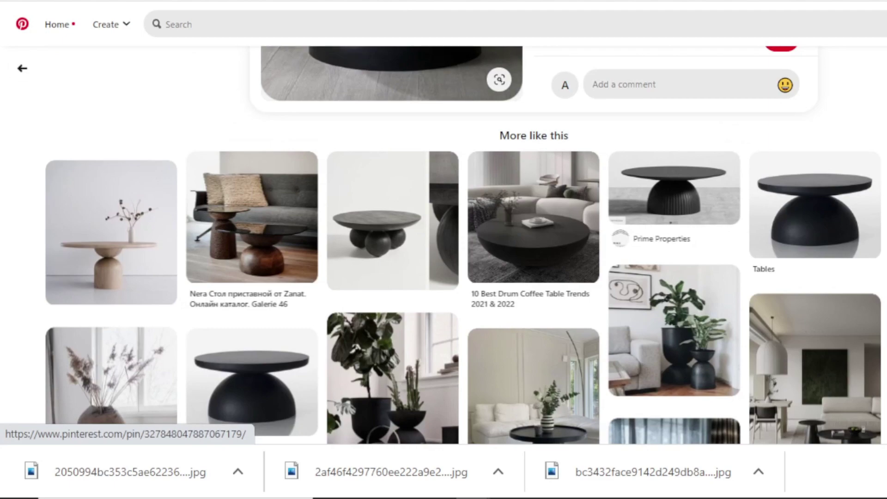
{"action": "left_click", "coordinate": [340, 234]}
{"action": "scroll", "coordinate": [352, 233], "scroll_direction": "down", "scroll_amount": 5}
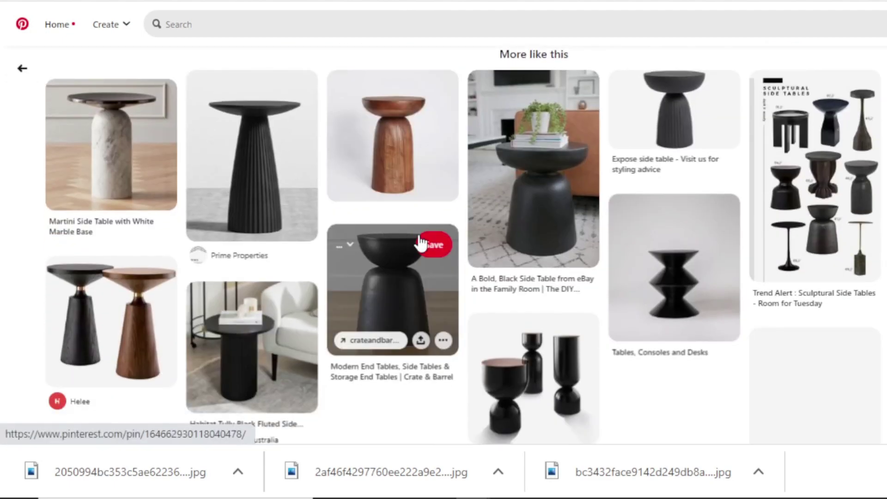
{"action": "scroll", "coordinate": [471, 352], "scroll_direction": "down", "scroll_amount": 6}
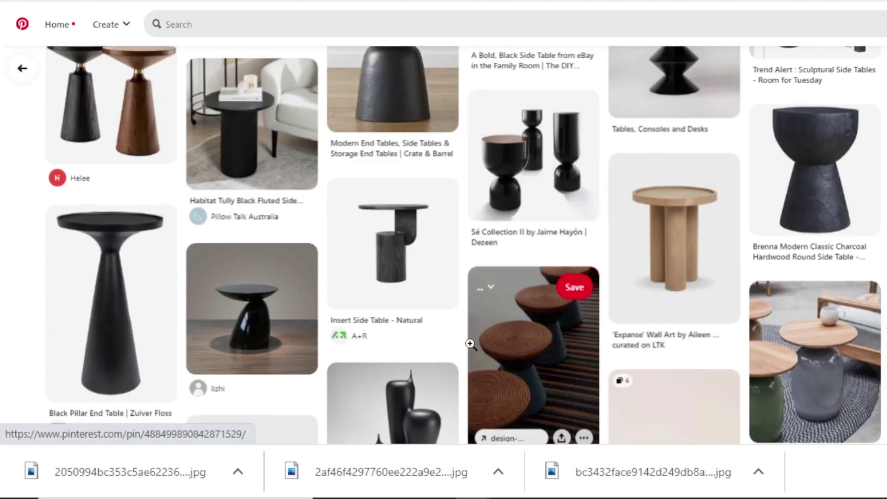
{"action": "scroll", "coordinate": [471, 343], "scroll_direction": "up", "scroll_amount": 6}
{"action": "scroll", "coordinate": [470, 343], "scroll_direction": "down", "scroll_amount": 2}
{"action": "scroll", "coordinate": [471, 347], "scroll_direction": "down", "scroll_amount": 4}
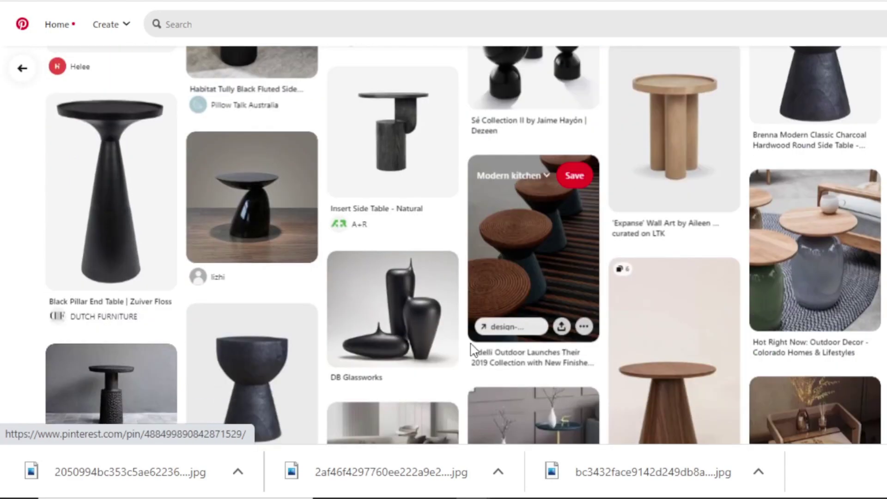
{"action": "scroll", "coordinate": [472, 351], "scroll_direction": "up", "scroll_amount": 2}
{"action": "scroll", "coordinate": [471, 344], "scroll_direction": "down", "scroll_amount": 1}
{"action": "scroll", "coordinate": [472, 340], "scroll_direction": "up", "scroll_amount": 4}
{"action": "scroll", "coordinate": [475, 337], "scroll_direction": "down", "scroll_amount": 6}
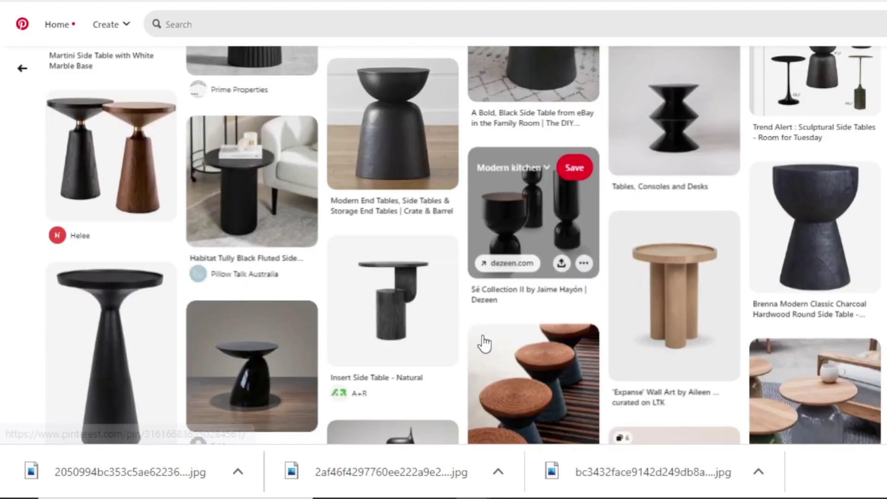
{"action": "scroll", "coordinate": [241, 151], "scroll_direction": "down", "scroll_amount": 4}
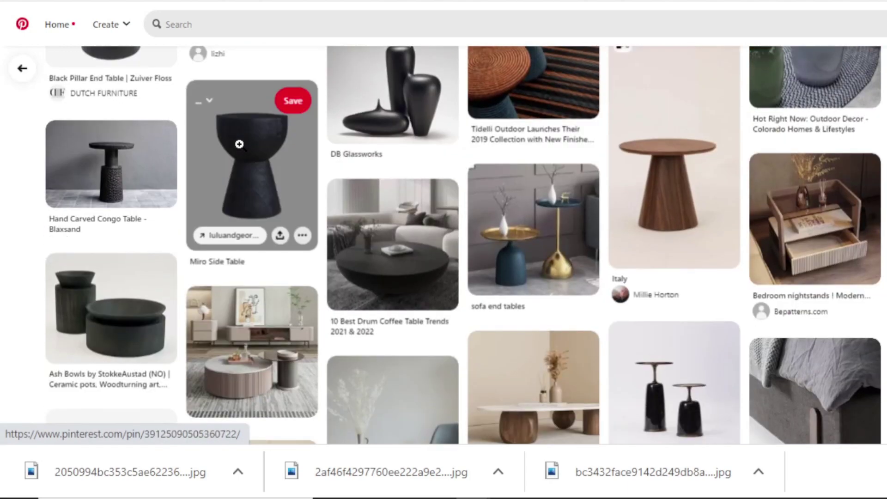
{"action": "scroll", "coordinate": [324, 259], "scroll_direction": "up", "scroll_amount": 6}
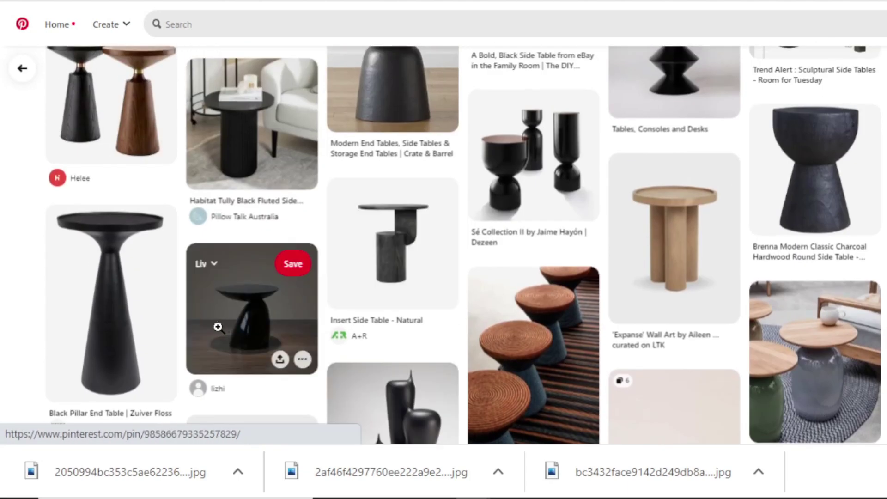
{"action": "left_click", "coordinate": [310, 277]}
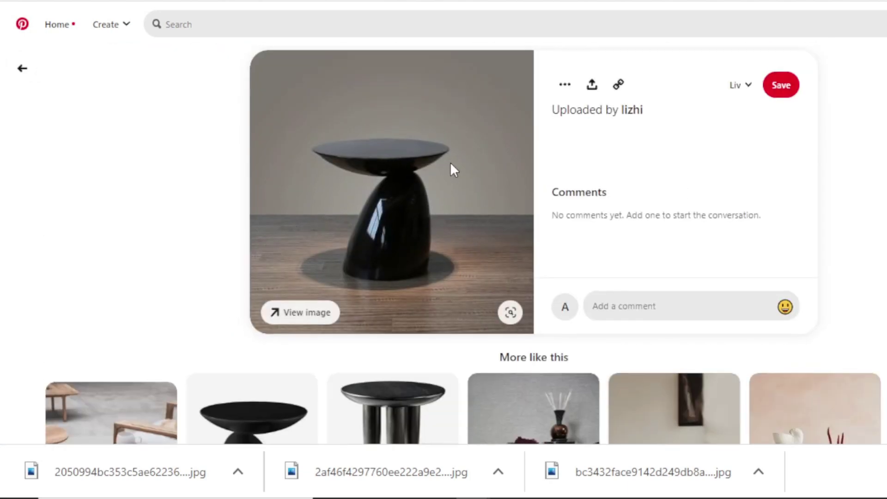
Save the mushroom side table image as another JPG file.
{"action": "scroll", "coordinate": [450, 161], "scroll_direction": "down", "scroll_amount": 5}
{"action": "scroll", "coordinate": [450, 161], "scroll_direction": "up", "scroll_amount": 5}
{"action": "right_click", "coordinate": [449, 162]}
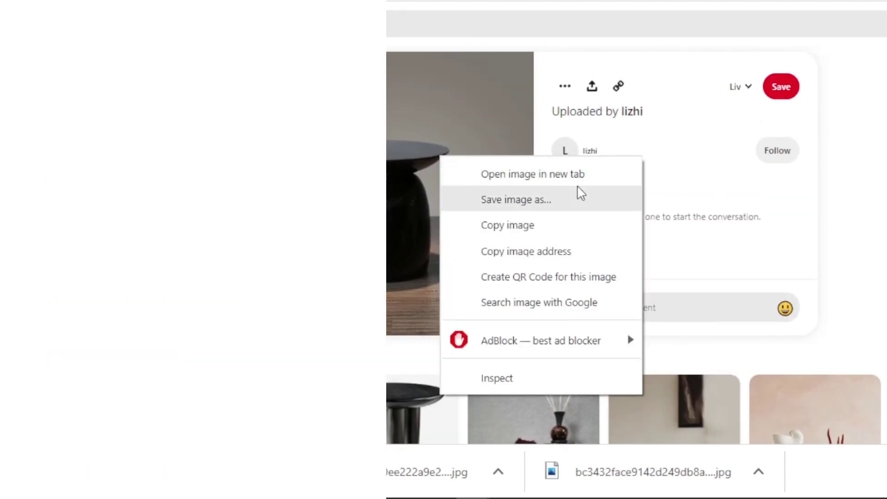
{"action": "left_click", "coordinate": [578, 192]}
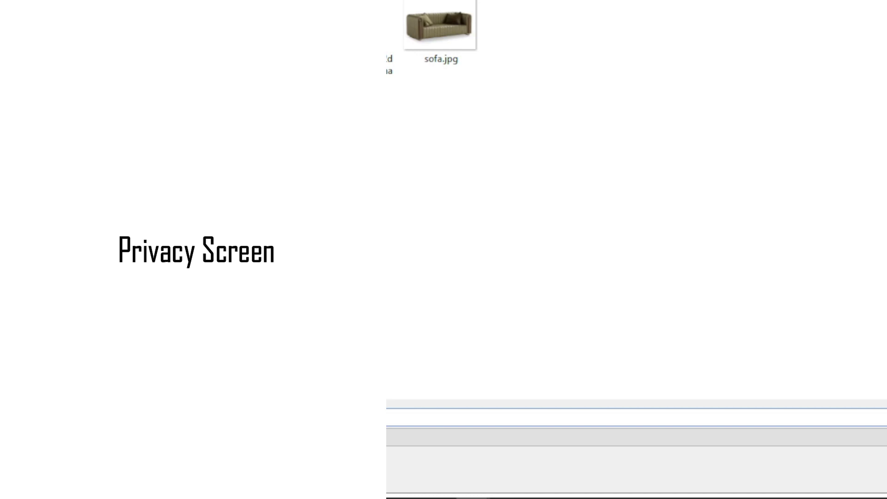
{"action": "key", "text": "Return"}
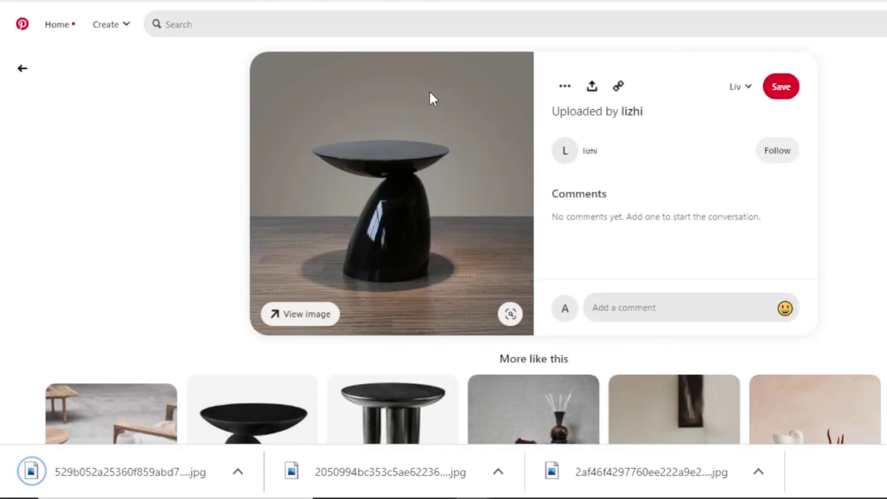
{"action": "left_click", "coordinate": [387, 21]}
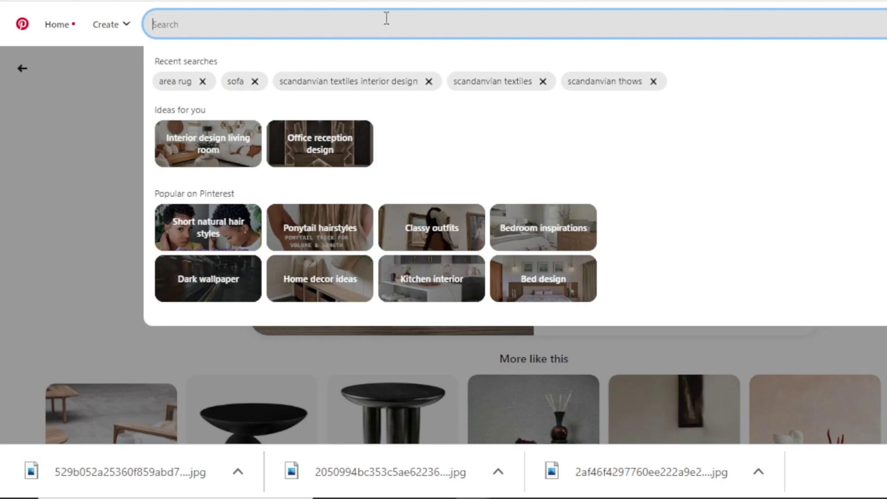
Search 'chandelier' and save the Bon Air Chandelier pin image.
{"action": "type", "text": "chandelie"}
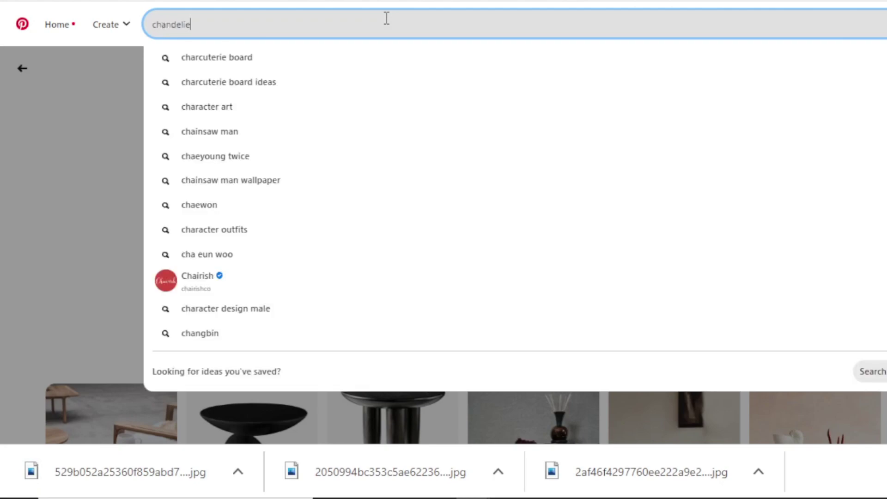
{"action": "type", "text": "r"}
{"action": "key", "text": "Return"}
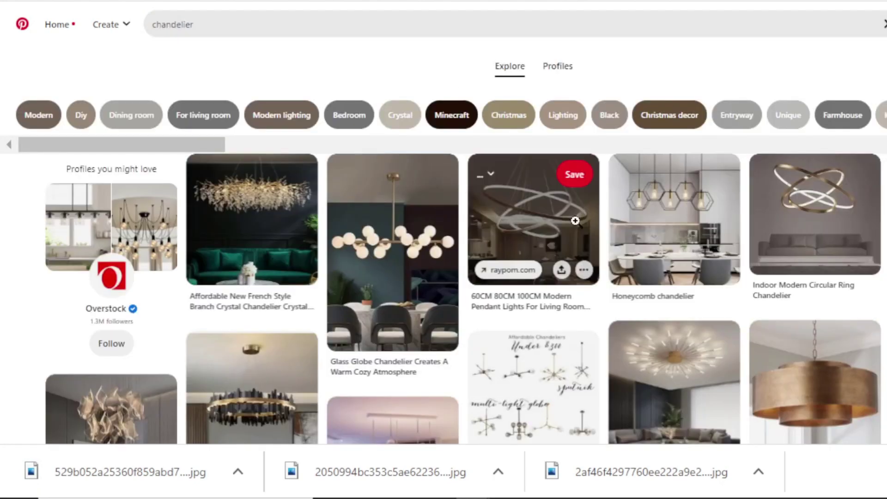
{"action": "scroll", "coordinate": [666, 248], "scroll_direction": "down", "scroll_amount": 5}
{"action": "scroll", "coordinate": [739, 221], "scroll_direction": "up", "scroll_amount": 3}
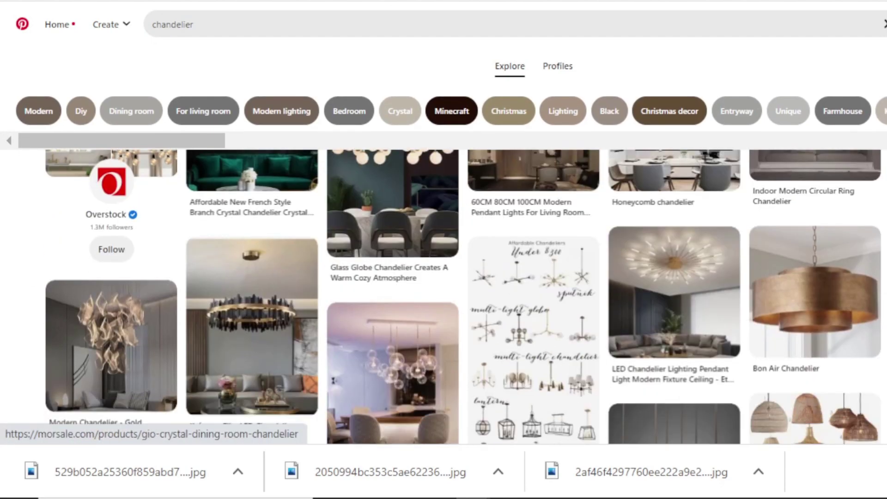
{"action": "scroll", "coordinate": [812, 200], "scroll_direction": "down", "scroll_amount": 3}
{"action": "left_click", "coordinate": [812, 200]}
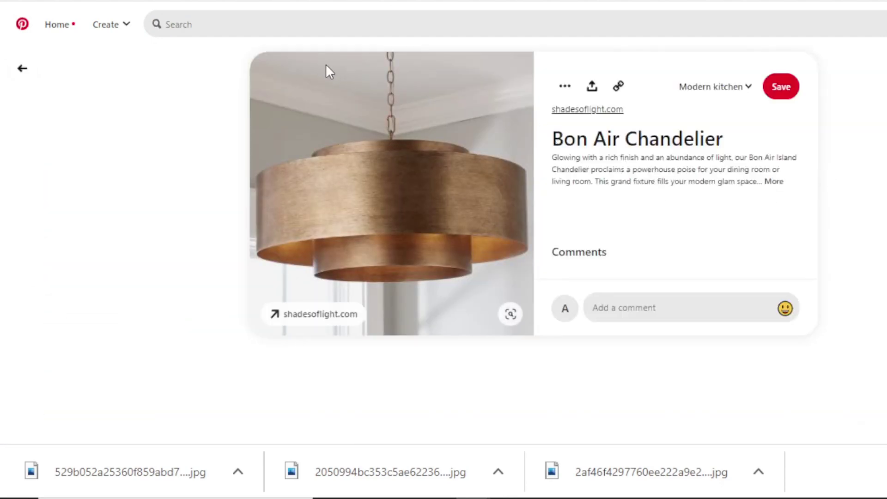
{"action": "right_click", "coordinate": [382, 121]}
{"action": "left_click", "coordinate": [508, 168]}
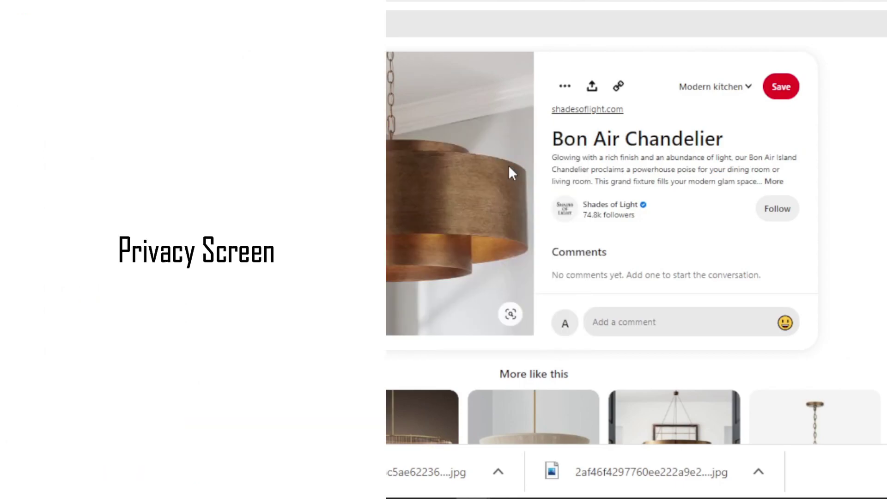
{"action": "key", "text": "Return"}
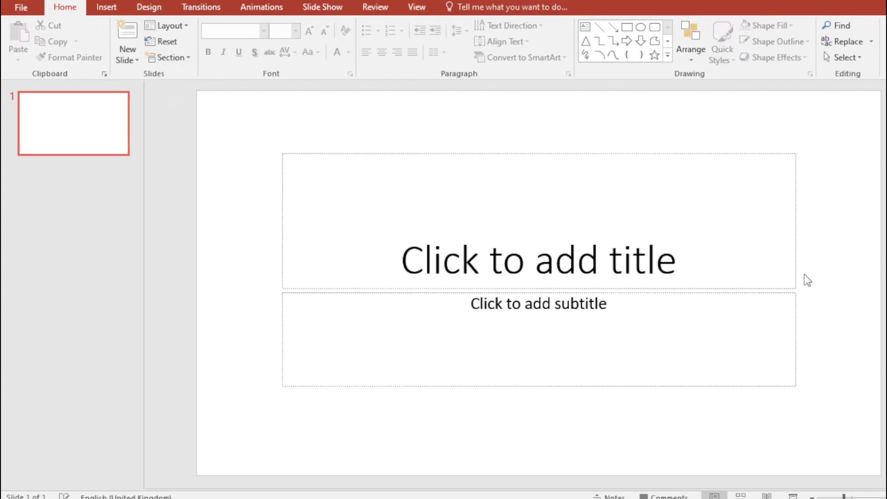
Delete the title and subtitle placeholders from the first slide.
{"action": "left_click", "coordinate": [730, 155]}
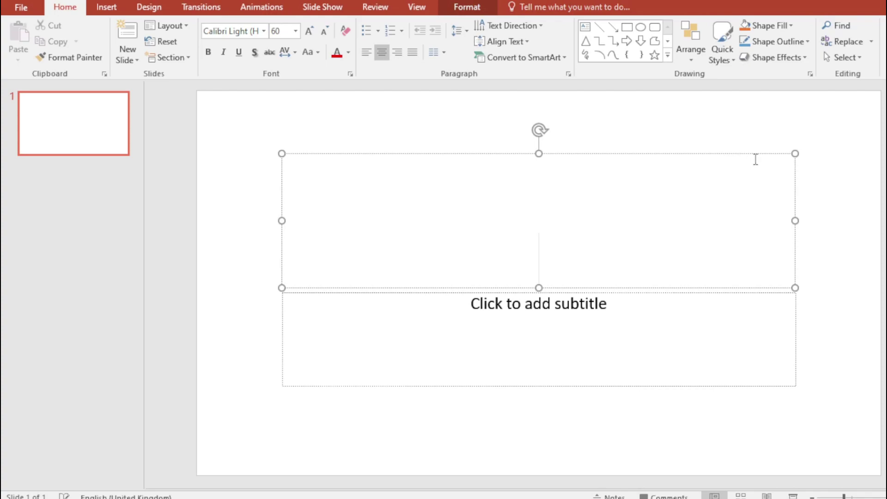
{"action": "left_click", "coordinate": [752, 156]}
{"action": "key", "text": "Delete"}
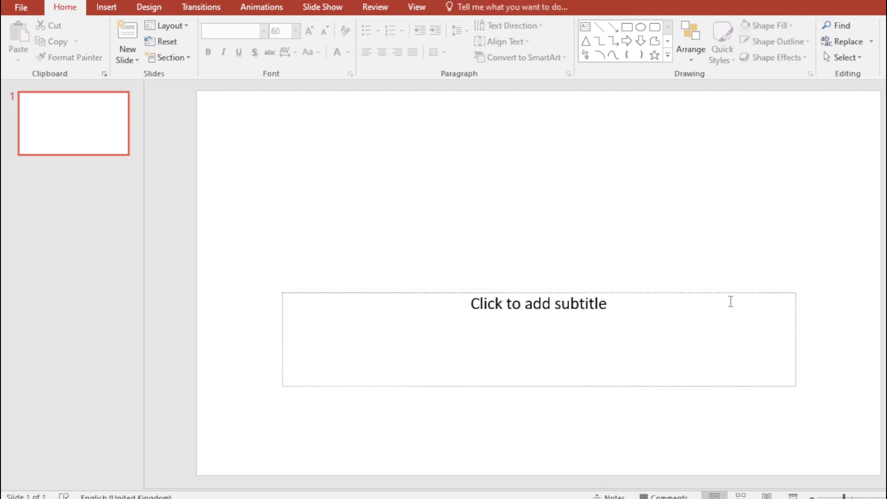
{"action": "left_click", "coordinate": [728, 292]}
{"action": "key", "text": "Delete"}
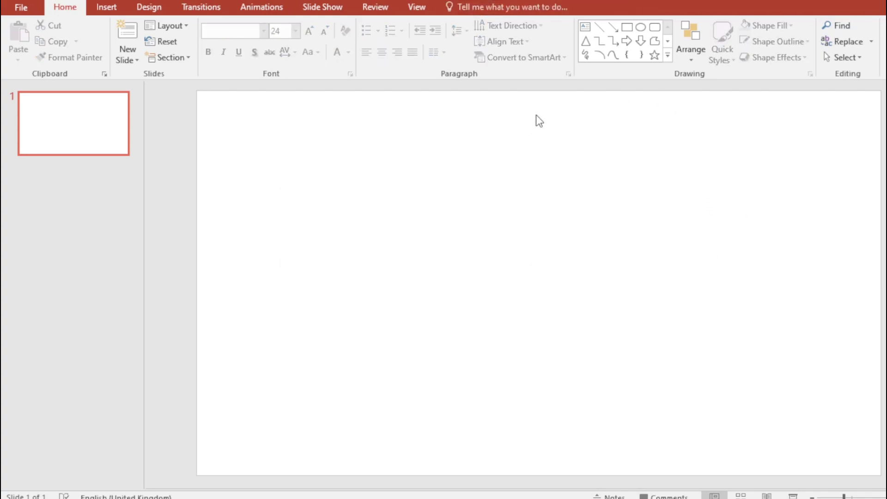
{"action": "left_click_drag", "start_coordinate": [233, 138], "coordinate": [856, 446]}
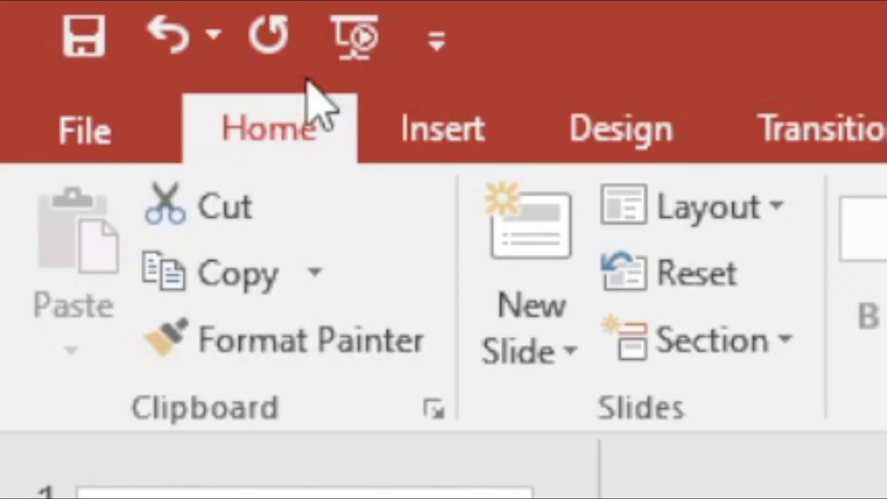
Insert the bird-of-paradise plant picture and move it to the left.
{"action": "left_click", "coordinate": [108, 11]}
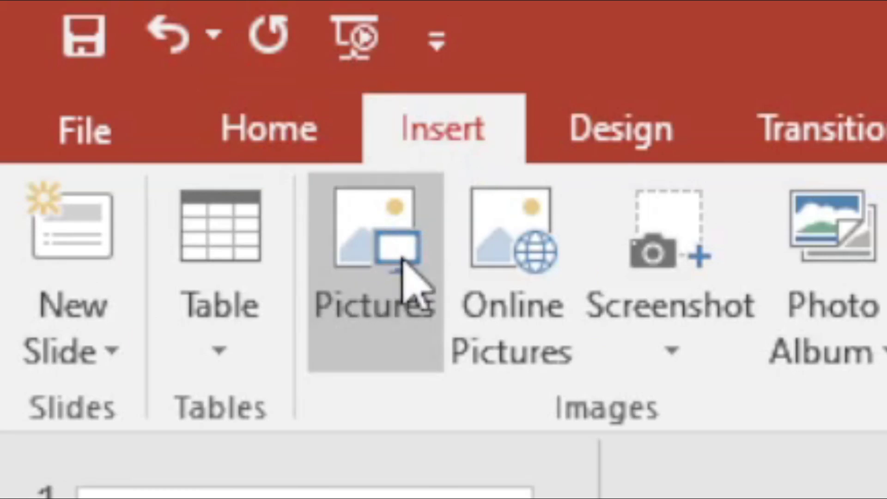
{"action": "left_click", "coordinate": [98, 43]}
{"action": "left_click", "coordinate": [82, 135]}
{"action": "left_click", "coordinate": [714, 467]}
{"action": "left_click_drag", "start_coordinate": [580, 343], "coordinate": [393, 351]}
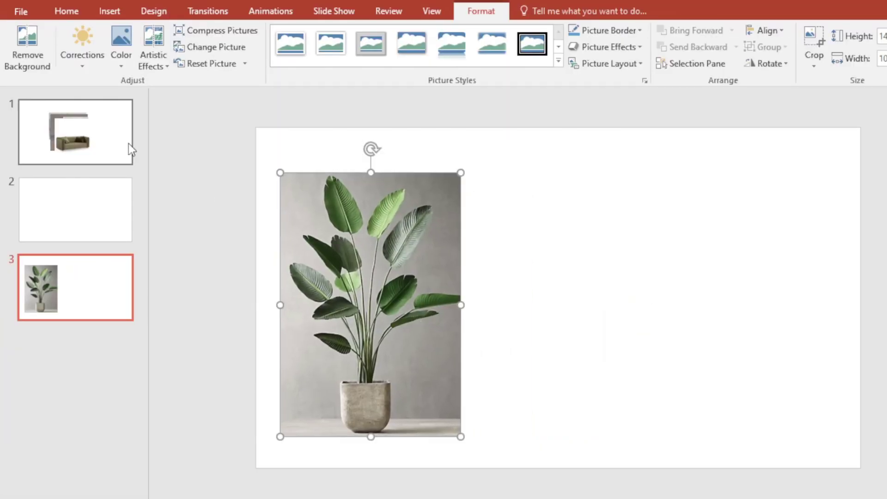
Delete the old sofa slide, then nudge the plant picture up and shrink it.
{"action": "left_click", "coordinate": [129, 144]}
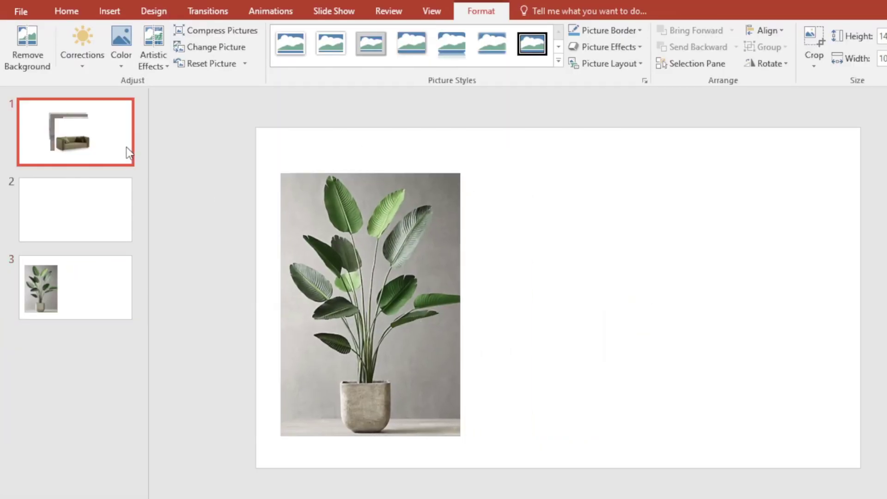
{"action": "key", "text": "Delete"}
{"action": "key", "text": "Delete"}
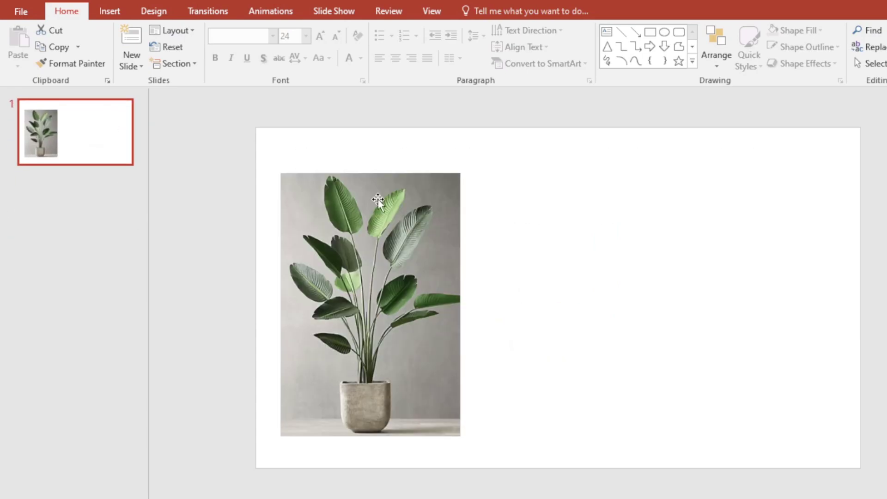
{"action": "left_click", "coordinate": [443, 234]}
{"action": "left_click_drag", "start_coordinate": [444, 234], "coordinate": [444, 222]}
{"action": "left_click_drag", "start_coordinate": [461, 153], "coordinate": [438, 181]}
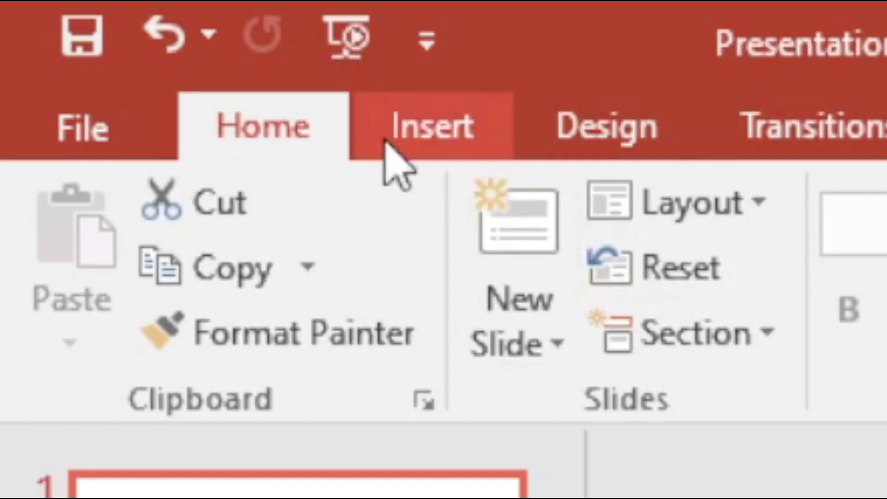
Insert the chandelier picture, shrink it to 7.38 cm and place it beside the plant.
{"action": "left_click", "coordinate": [385, 140]}
{"action": "left_click", "coordinate": [396, 267]}
{"action": "left_click", "coordinate": [189, 64]}
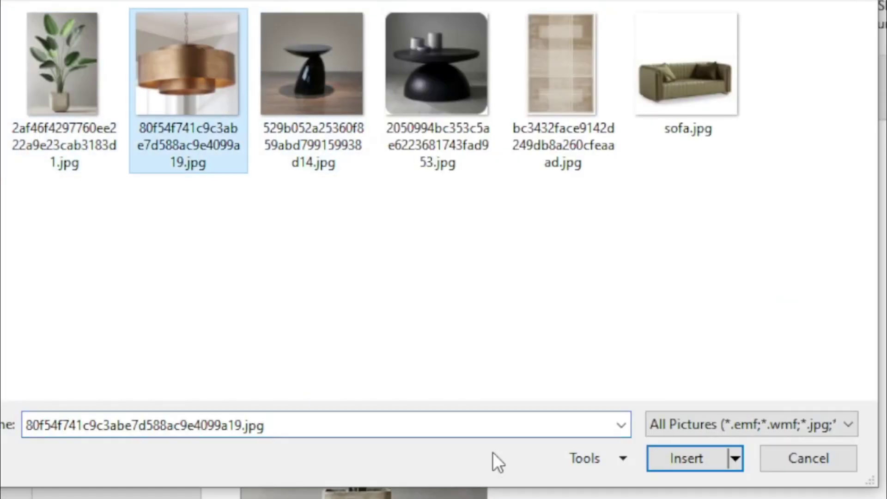
{"action": "left_click", "coordinate": [686, 458]}
{"action": "left_click_drag", "start_coordinate": [508, 258], "coordinate": [550, 261]}
{"action": "left_click_drag", "start_coordinate": [765, 459], "coordinate": [561, 185]}
{"action": "left_click_drag", "start_coordinate": [469, 192], "coordinate": [486, 244]}
Insert the side table picture under the chandelier, sized to the chandelier's width.
{"action": "left_click", "coordinate": [108, 10]}
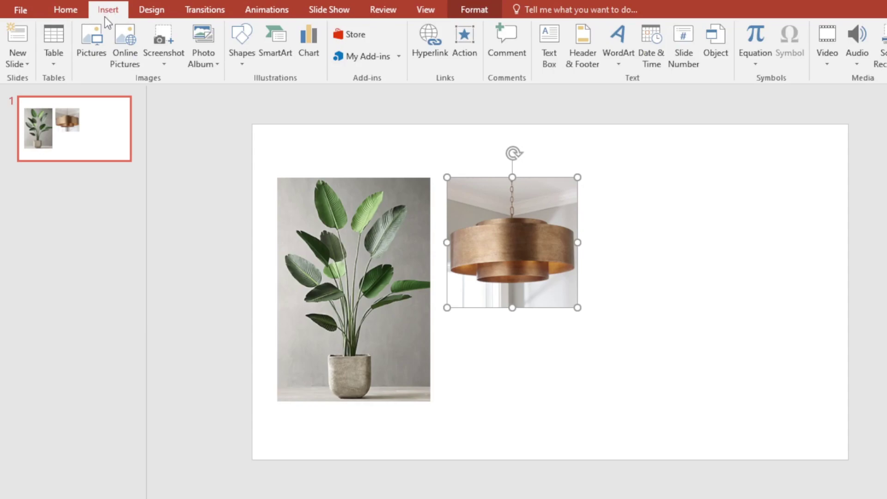
{"action": "left_click", "coordinate": [91, 44]}
{"action": "left_click", "coordinate": [318, 118]}
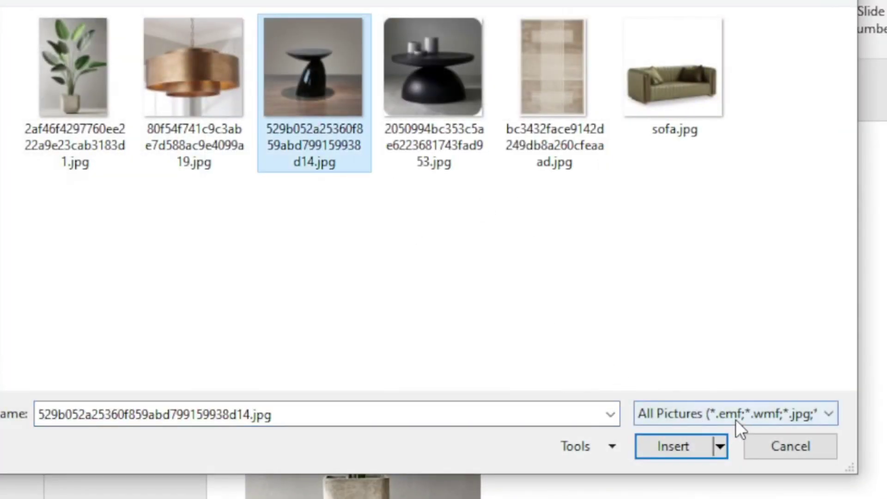
{"action": "left_click", "coordinate": [693, 450]}
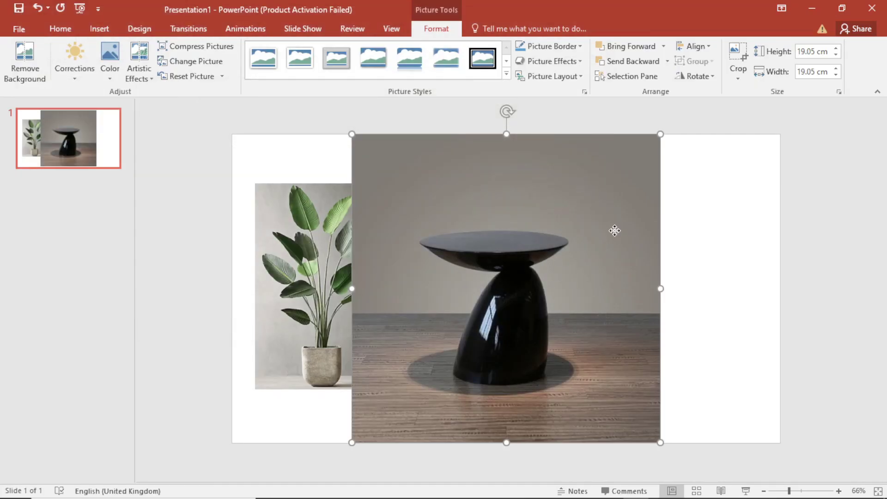
{"action": "left_click_drag", "start_coordinate": [615, 230], "coordinate": [658, 228]}
{"action": "left_click_drag", "start_coordinate": [705, 132], "coordinate": [527, 336]}
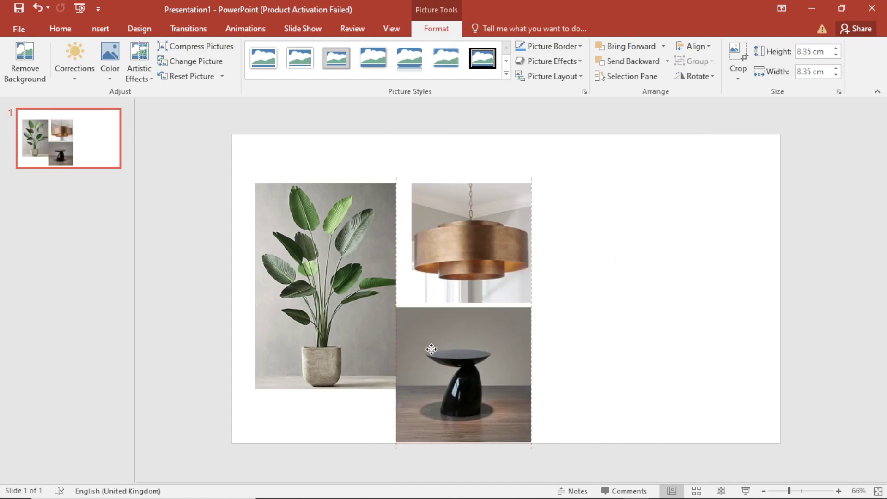
{"action": "left_click_drag", "start_coordinate": [431, 350], "coordinate": [446, 349]}
{"action": "left_click_drag", "start_coordinate": [548, 442], "coordinate": [531, 427]}
{"action": "left_click", "coordinate": [613, 292]}
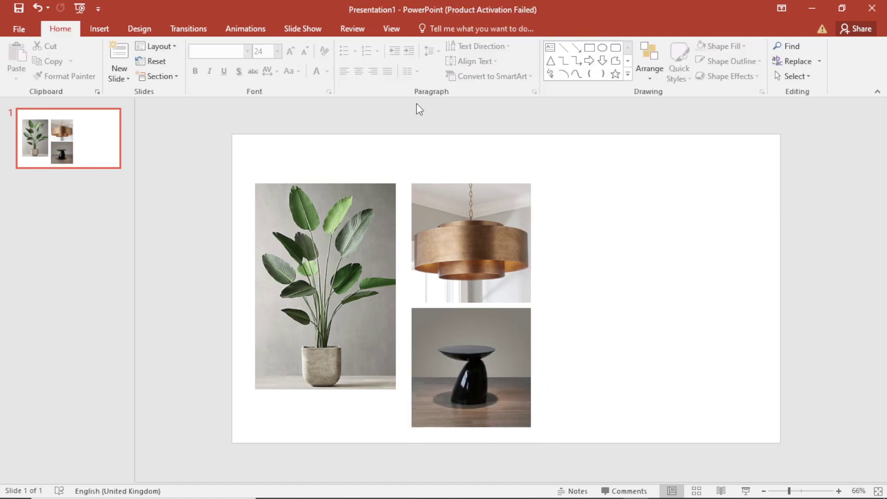
{"action": "left_click", "coordinate": [101, 30]}
{"action": "left_click", "coordinate": [95, 51]}
Insert the coffee table picture and place it beside the chandelier.
{"action": "left_click", "coordinate": [385, 129]}
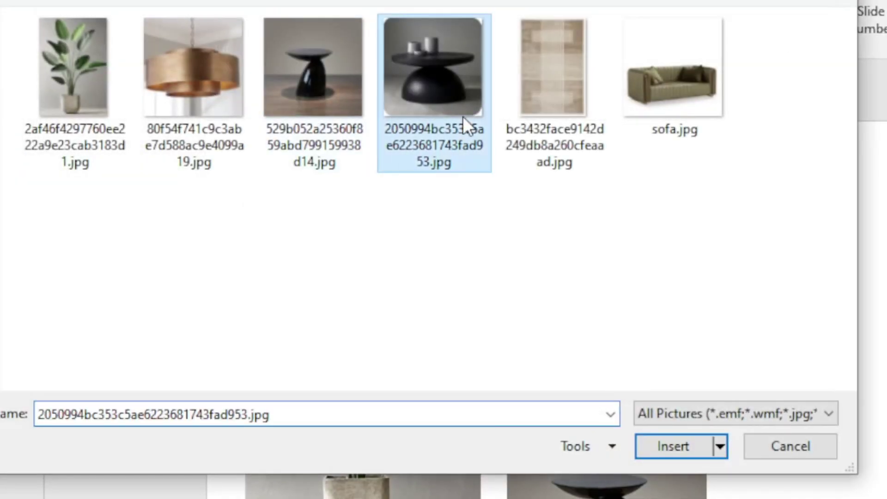
{"action": "left_click", "coordinate": [672, 446]}
{"action": "left_click_drag", "start_coordinate": [564, 265], "coordinate": [658, 280]}
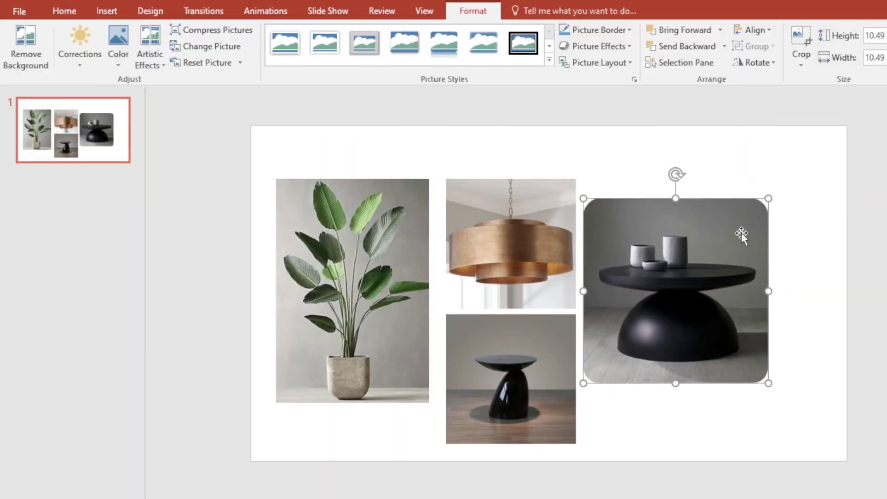
{"action": "left_click", "coordinate": [723, 164]}
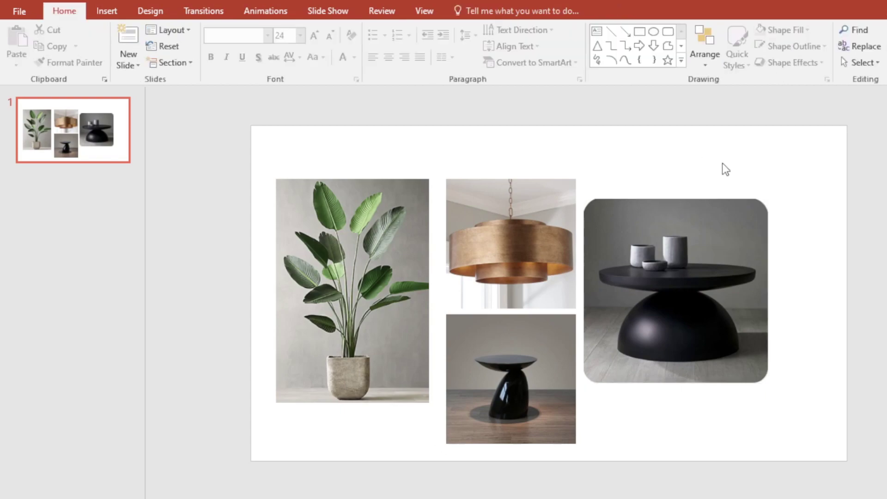
{"action": "left_click", "coordinate": [714, 281]}
Crop the coffee table picture to a Rectangle, trimming off its rounded top-right and bottom-left corners.
{"action": "left_click", "coordinate": [800, 44]}
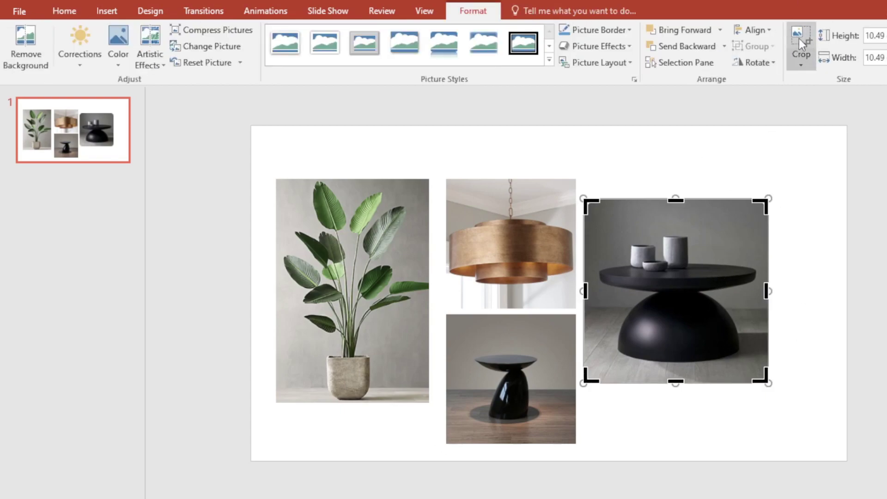
{"action": "left_click", "coordinate": [806, 146]}
{"action": "left_click", "coordinate": [735, 247]}
{"action": "left_click", "coordinate": [798, 66]}
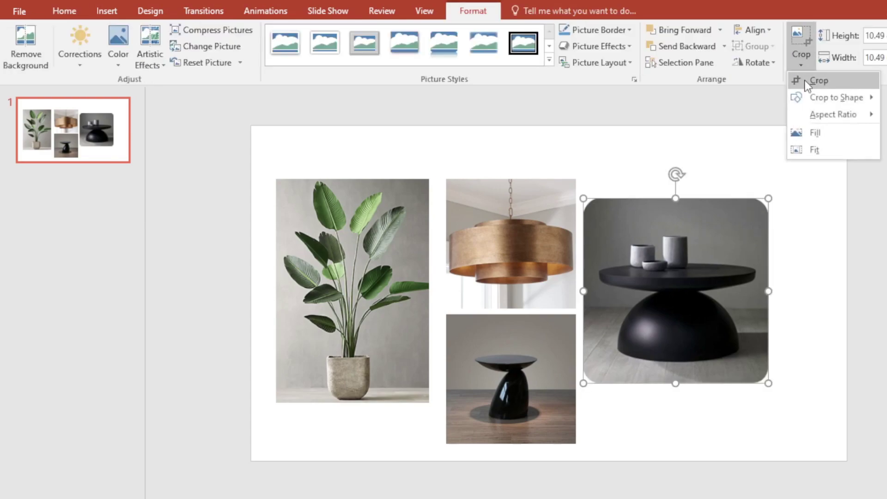
{"action": "mouse_move", "coordinate": [827, 98]}
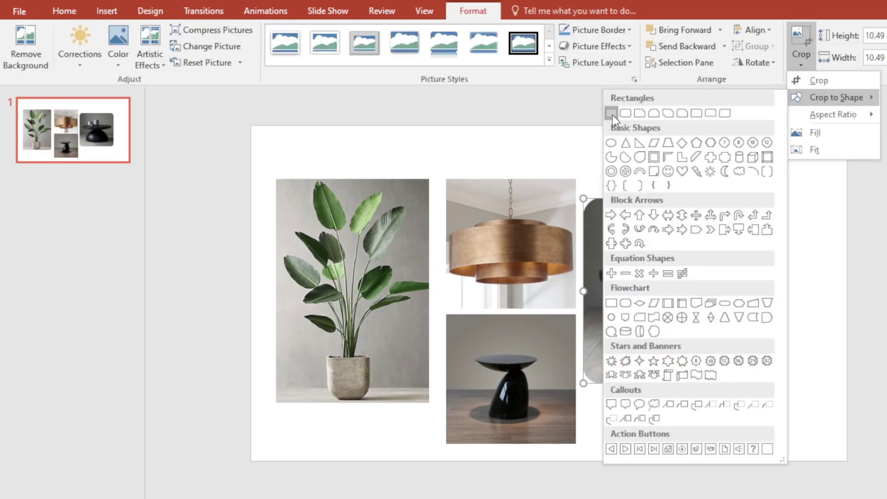
{"action": "left_click", "coordinate": [625, 113]}
{"action": "left_click", "coordinate": [803, 35]}
{"action": "left_click_drag", "start_coordinate": [767, 199], "coordinate": [758, 212]}
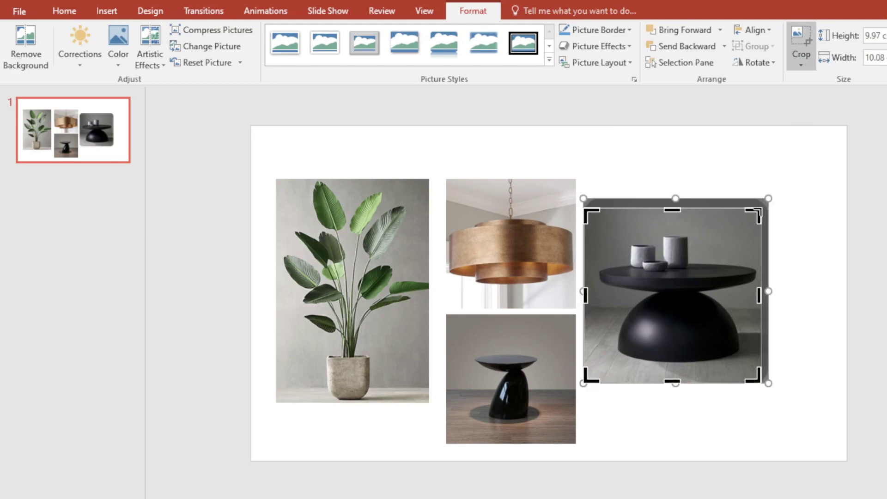
{"action": "left_click_drag", "start_coordinate": [586, 378], "coordinate": [593, 376]}
{"action": "left_click", "coordinate": [798, 291]}
Move the coffee table picture up and shrink it to match the chandelier's size.
{"action": "left_click", "coordinate": [716, 313]}
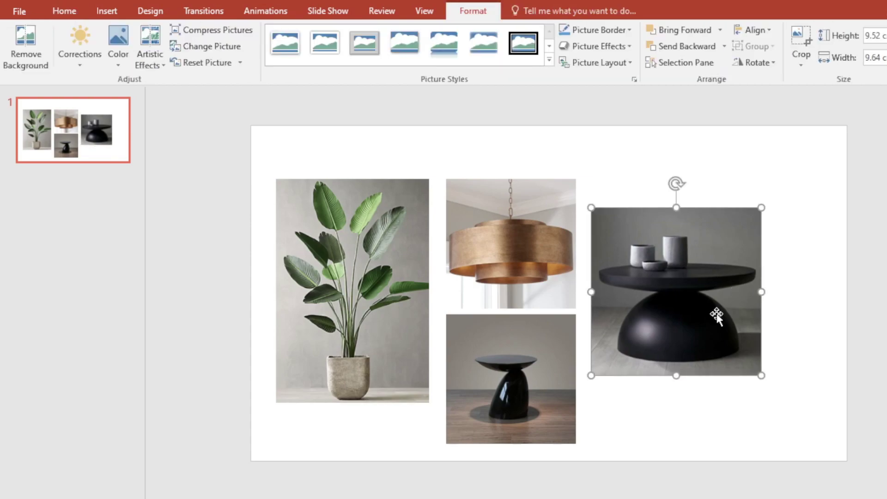
{"action": "mouse_move", "coordinate": [704, 295]}
{"action": "left_mouse_down"}
{"action": "mouse_move", "coordinate": [695, 277]}
{"action": "mouse_move", "coordinate": [706, 277]}
{"action": "left_mouse_up"}
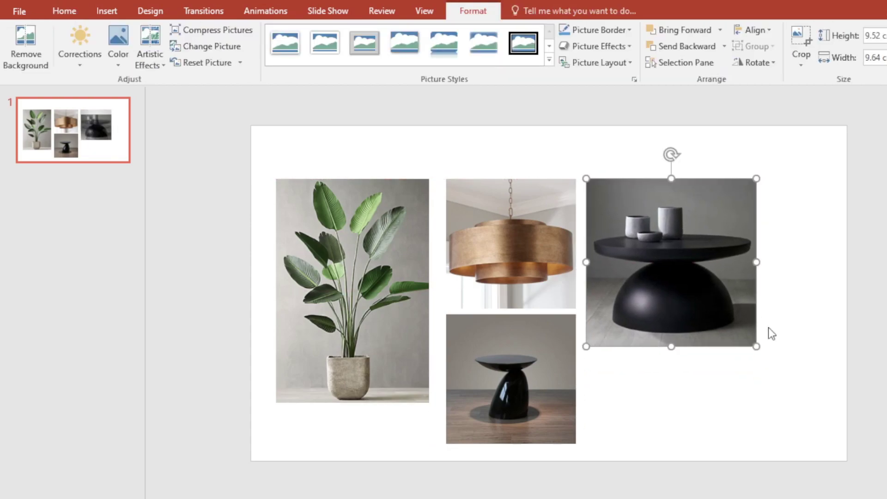
{"action": "left_click_drag", "start_coordinate": [758, 348], "coordinate": [718, 309]}
{"action": "left_click", "coordinate": [730, 248]}
{"action": "left_click", "coordinate": [105, 10]}
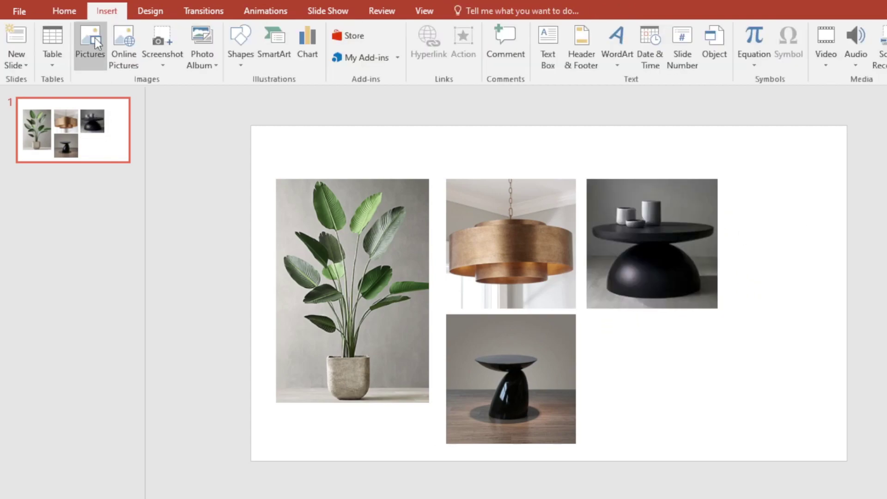
Insert the rug picture, move it into the right column and shrink it.
{"action": "left_click", "coordinate": [93, 39]}
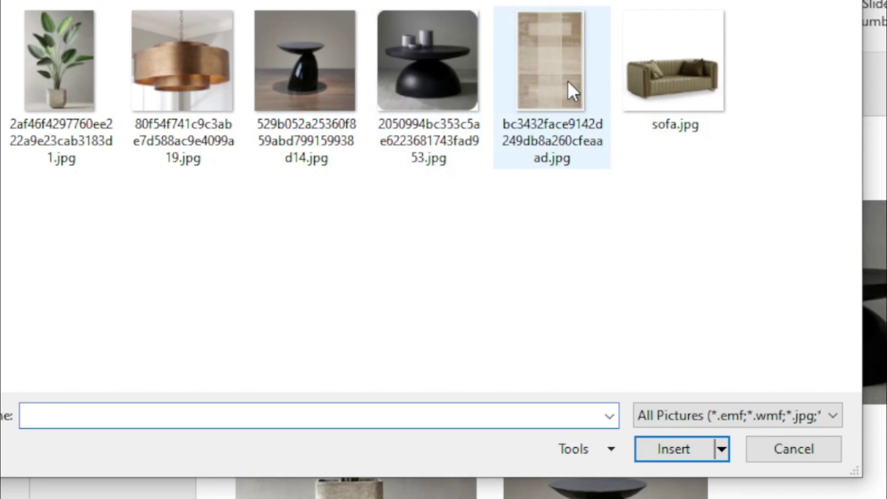
{"action": "left_click", "coordinate": [570, 85]}
{"action": "left_click", "coordinate": [674, 450]}
{"action": "left_click_drag", "start_coordinate": [524, 146], "coordinate": [669, 191]}
{"action": "left_click_drag", "start_coordinate": [793, 42], "coordinate": [683, 267]}
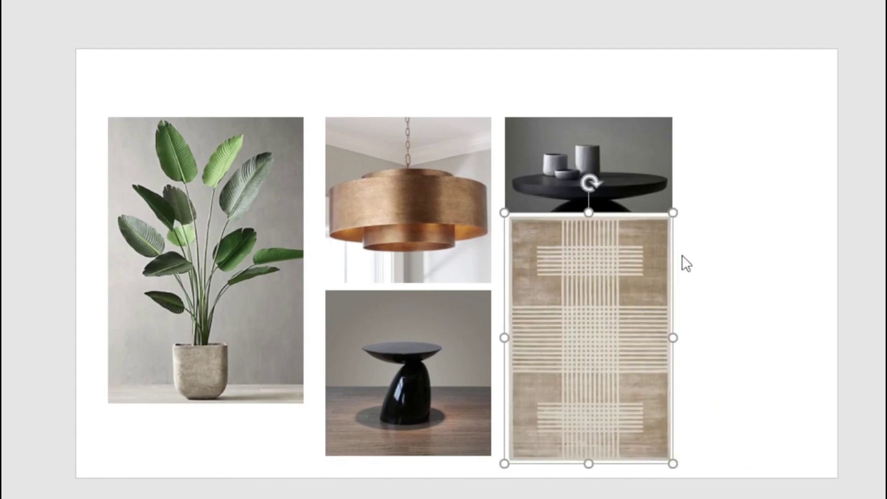
Send the rug picture to the back, behind the coffee table.
{"action": "left_click", "coordinate": [645, 185]}
{"action": "left_click", "coordinate": [622, 307]}
{"action": "right_click", "coordinate": [622, 313]}
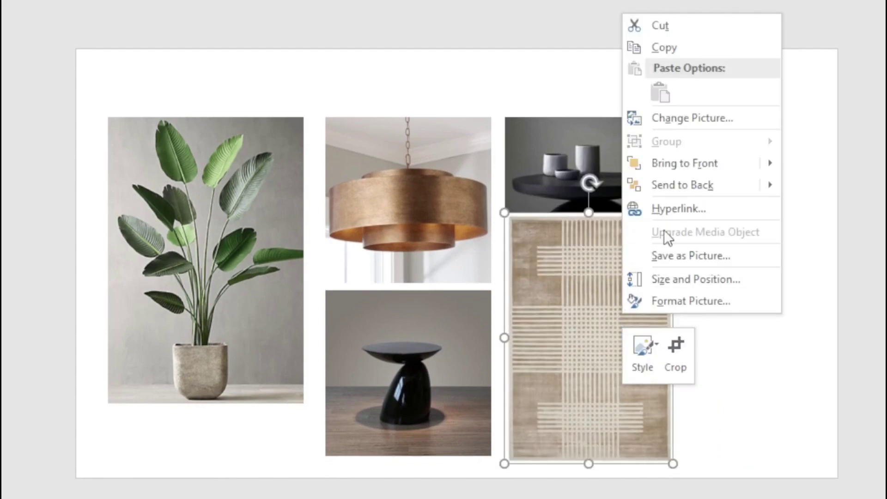
{"action": "left_click", "coordinate": [688, 187]}
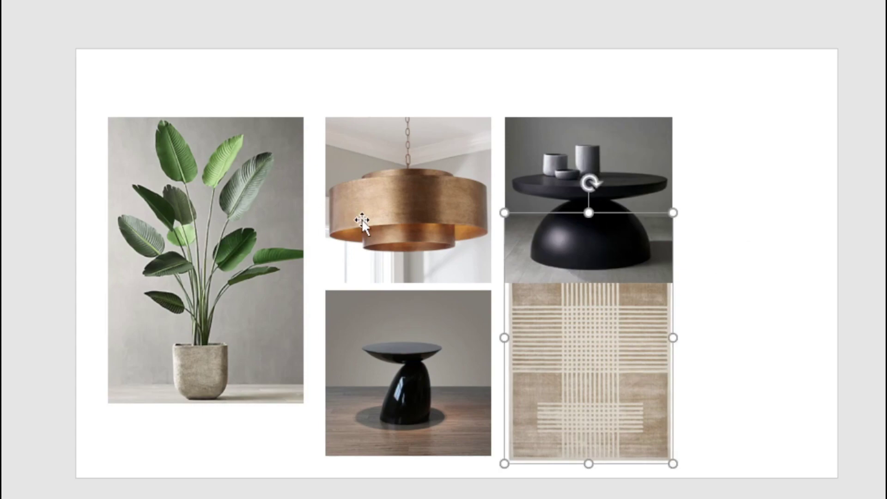
Select the plant, chandelier, side table, coffee table and rug pictures and shift them slightly left.
{"action": "left_click", "coordinate": [237, 249]}
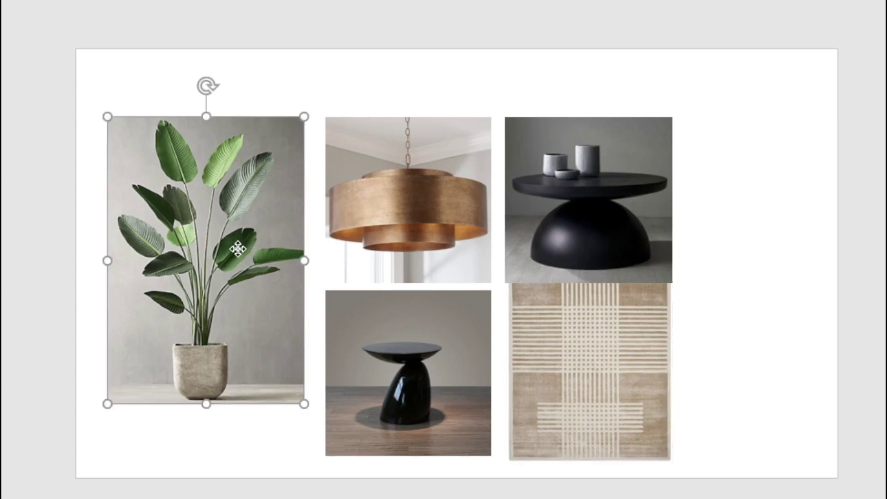
{"action": "left_click", "coordinate": [401, 246], "text": "shift"}
{"action": "left_click", "coordinate": [418, 358], "text": "shift"}
{"action": "left_click", "coordinate": [592, 222], "text": "shift"}
{"action": "left_click", "coordinate": [603, 354], "text": "shift"}
{"action": "left_click_drag", "start_coordinate": [603, 353], "coordinate": [585, 352]}
{"action": "left_click", "coordinate": [709, 326]}
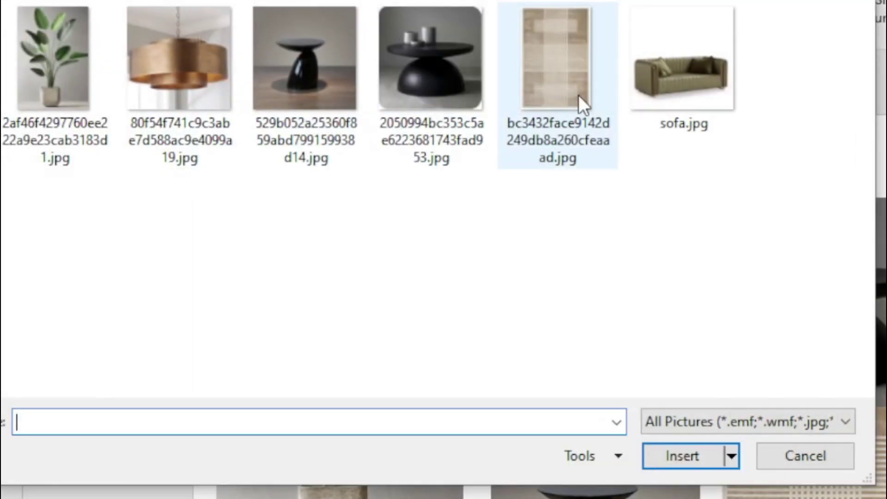
Insert sofa.jpg and position it over the right side of the slide.
{"action": "left_click", "coordinate": [475, 30]}
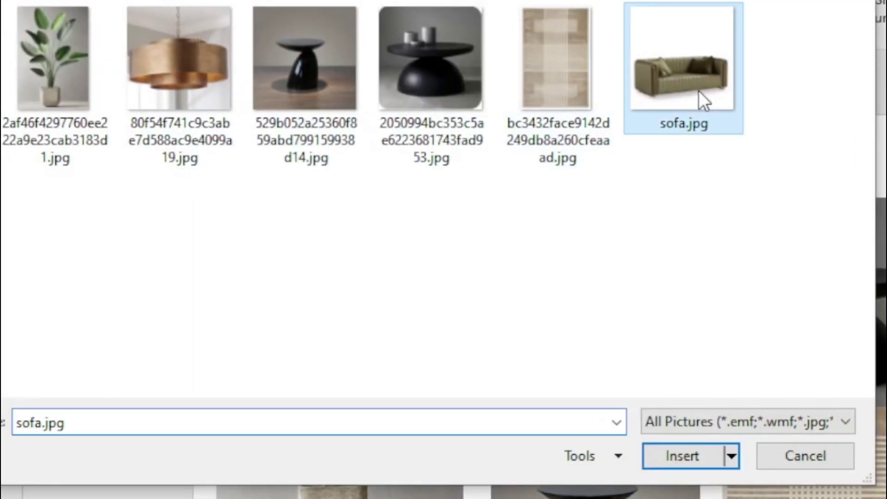
{"action": "left_click", "coordinate": [699, 459]}
{"action": "left_click_drag", "start_coordinate": [421, 206], "coordinate": [709, 249]}
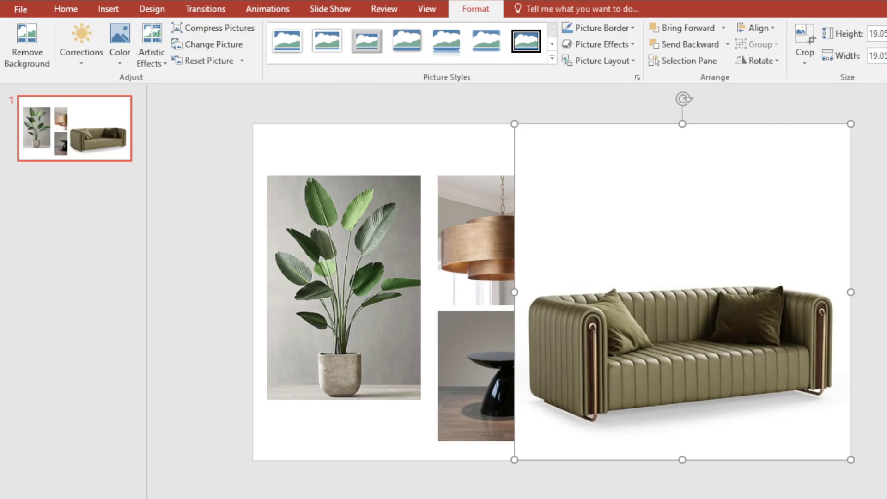
{"action": "mouse_move", "coordinate": [754, 282]}
{"action": "left_mouse_down"}
{"action": "mouse_move", "coordinate": [886, 447]}
{"action": "mouse_move", "coordinate": [792, 287]}
{"action": "mouse_move", "coordinate": [745, 287]}
{"action": "mouse_move", "coordinate": [770, 293]}
{"action": "mouse_move", "coordinate": [757, 259]}
{"action": "mouse_move", "coordinate": [764, 281]}
{"action": "mouse_move", "coordinate": [763, 273]}
{"action": "left_mouse_up"}
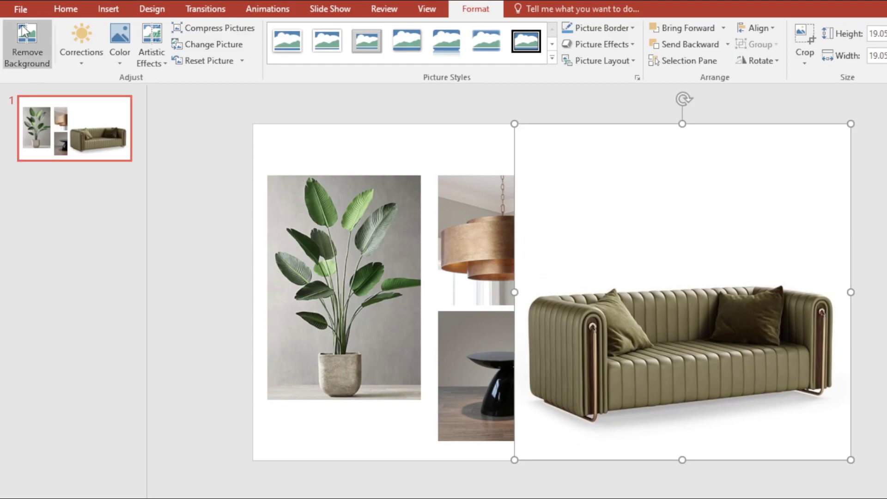